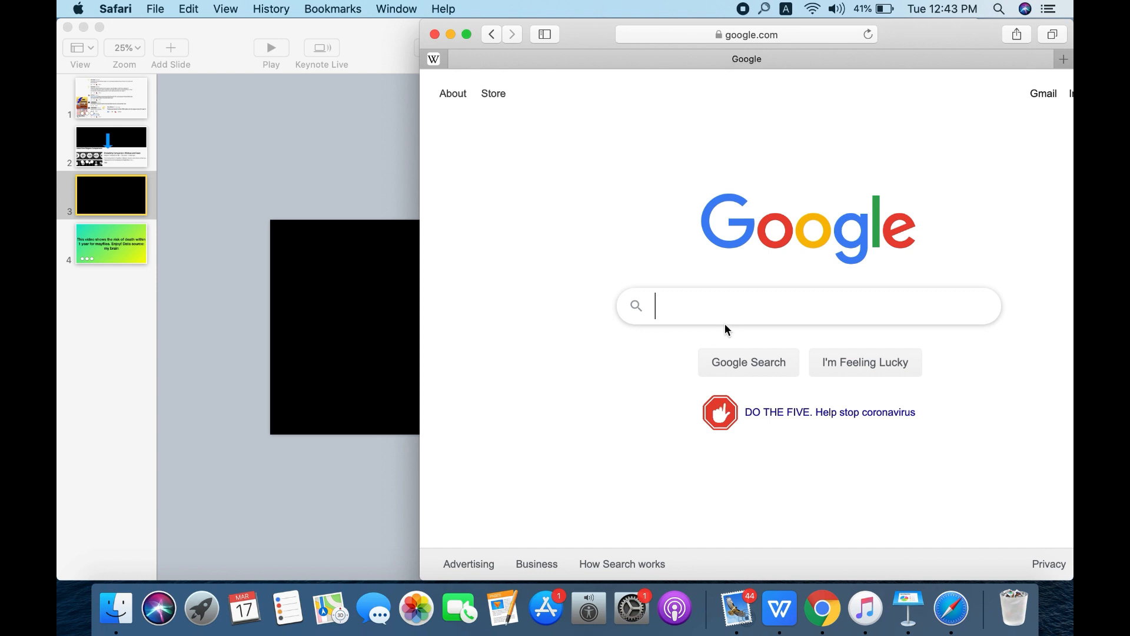
- Search Google for "blue hexagon png"
left_click(711, 316)
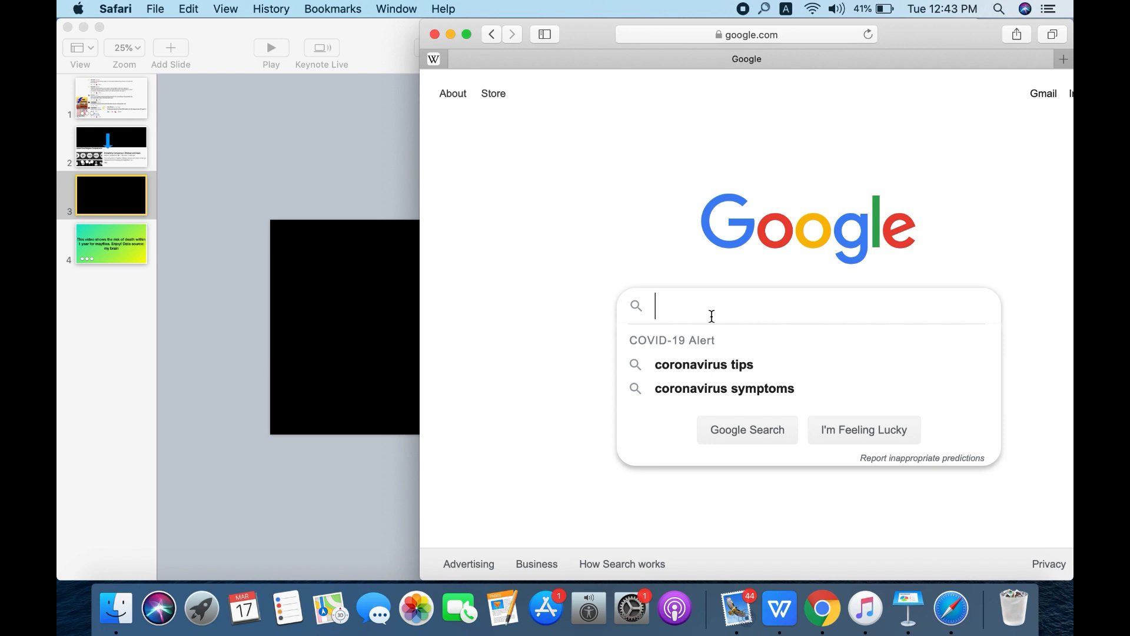
type("blue hexagon ")
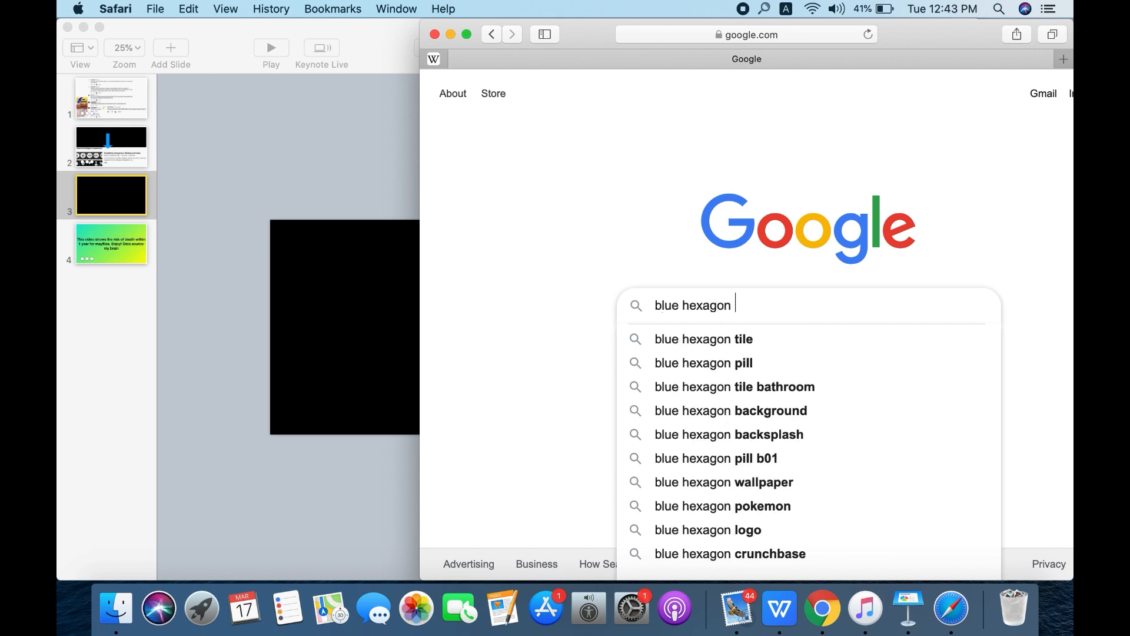
type("png")
key("Return")
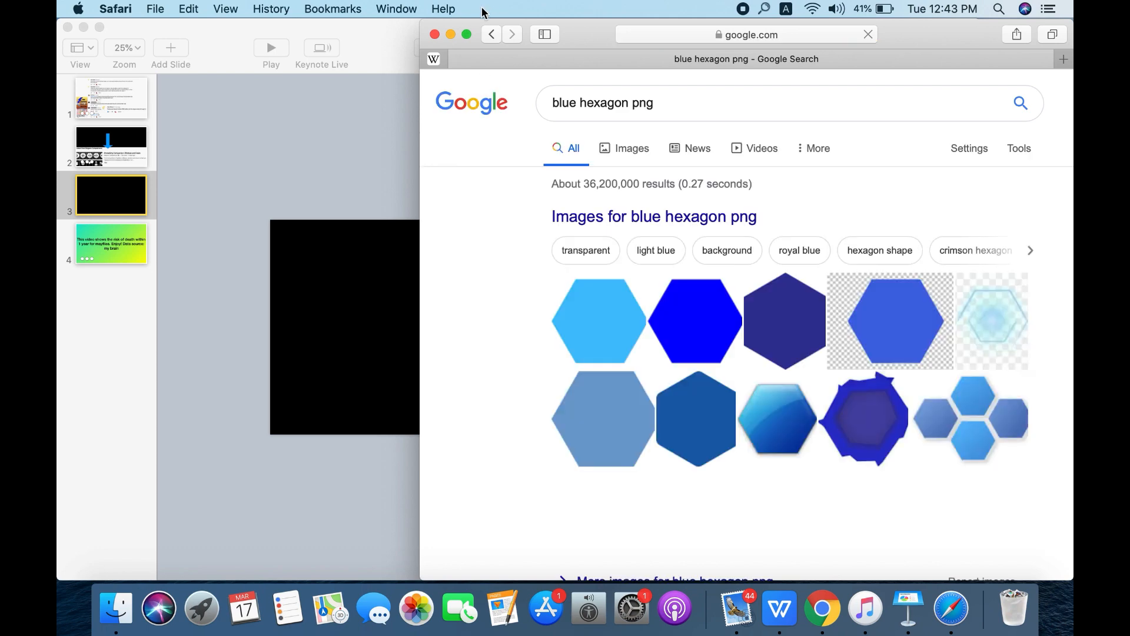
- View the image results full screen and preview the blue hexagons from pikpng.com and netclipart.com
left_click(467, 34)
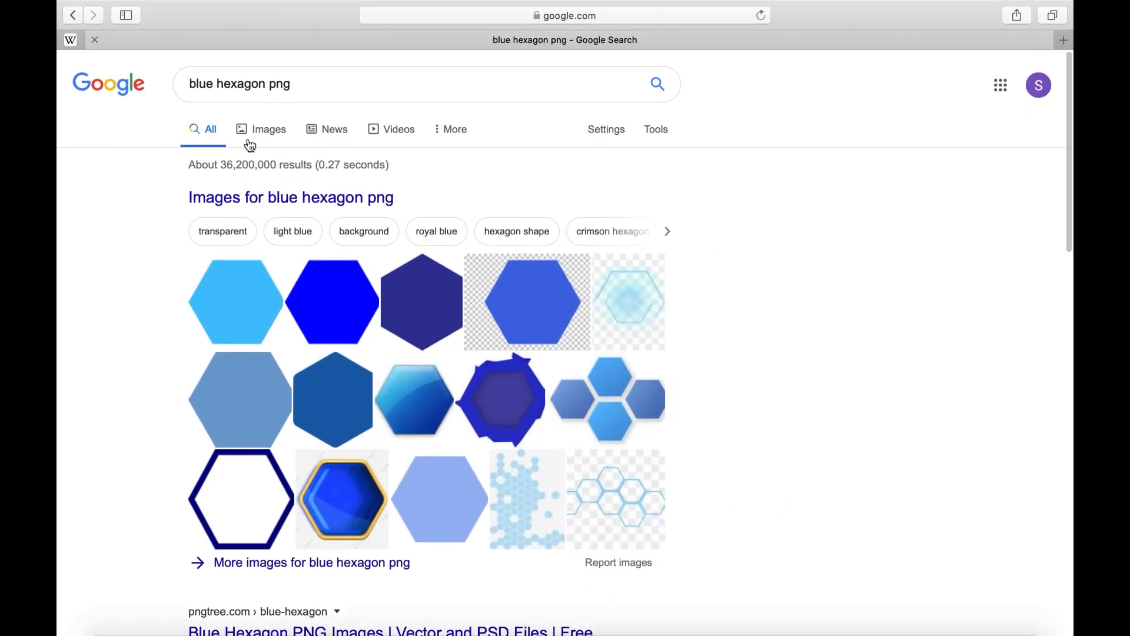
left_click(264, 133)
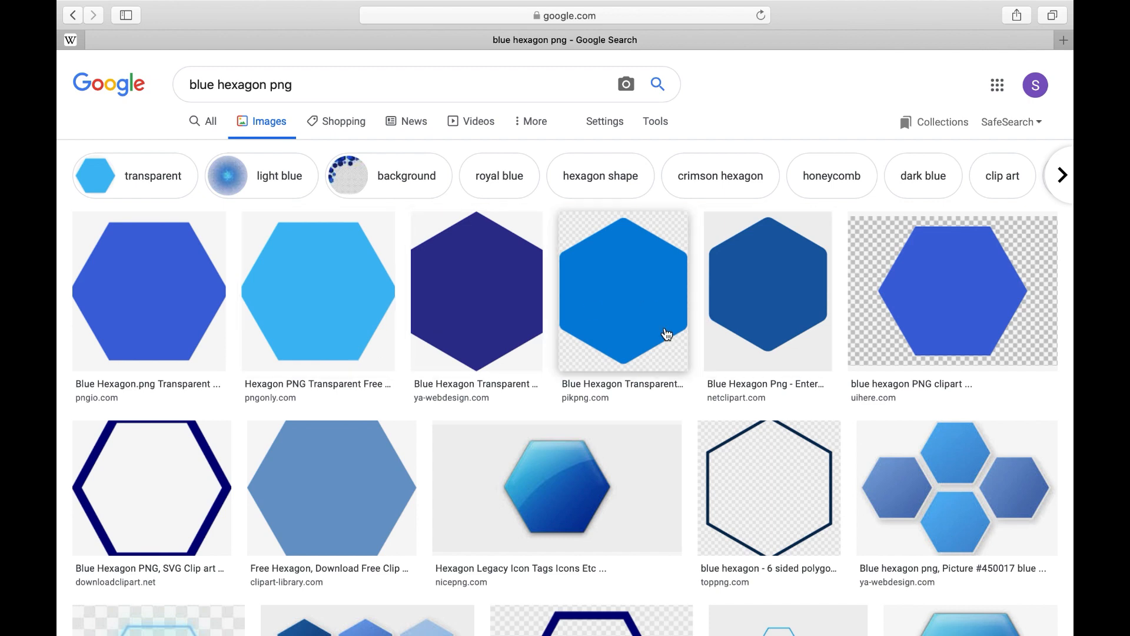
left_click(662, 334)
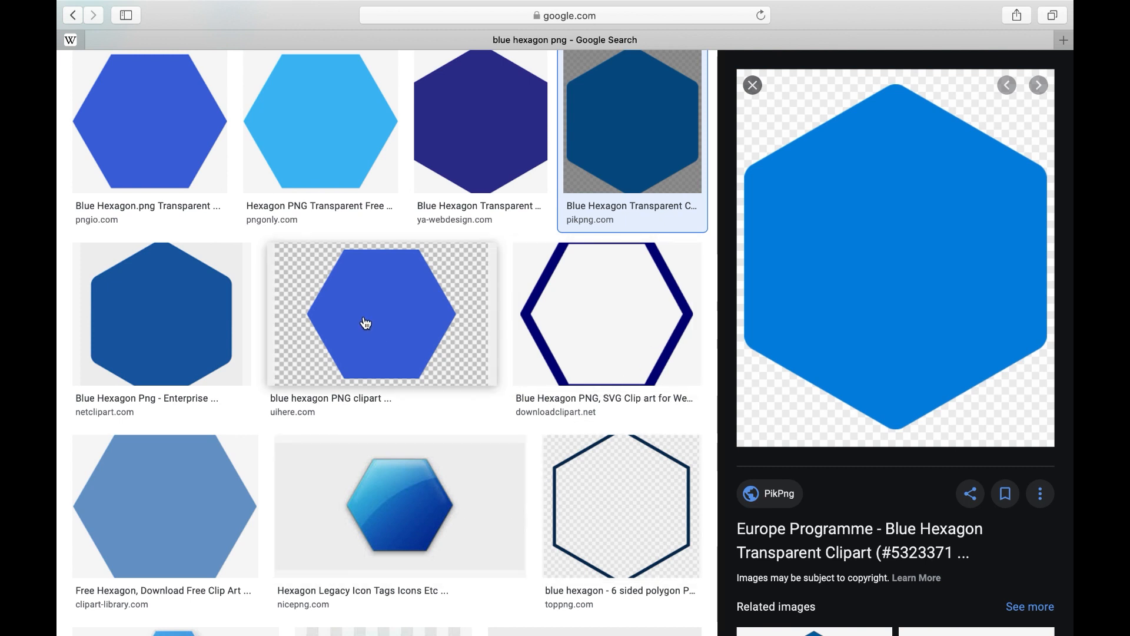
left_click(159, 337)
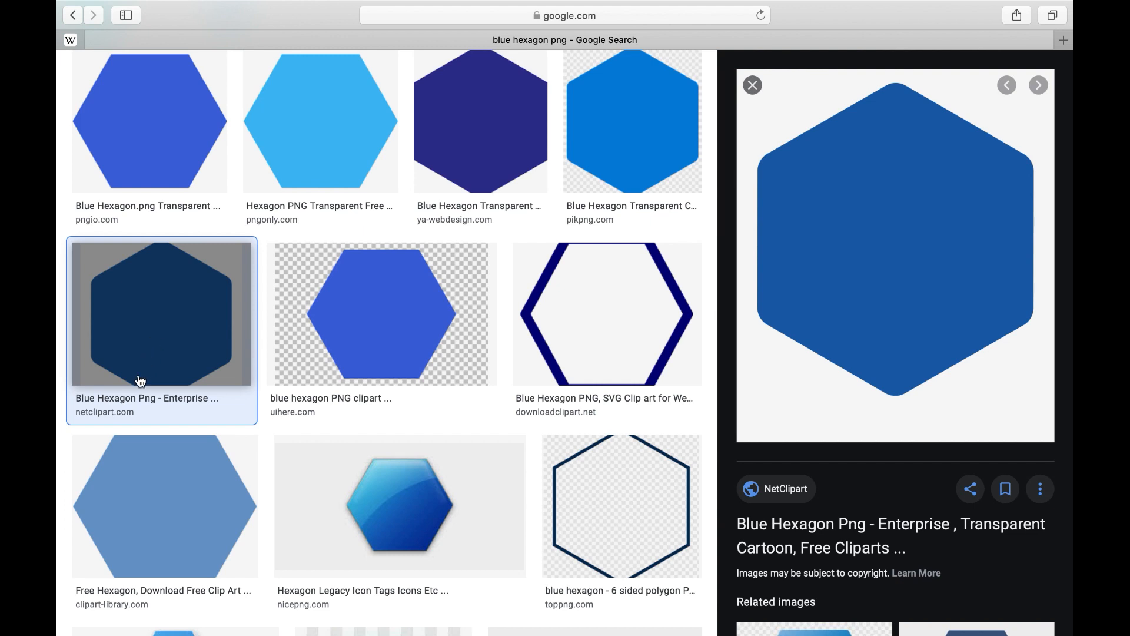
scroll(659, 244, "up", 5)
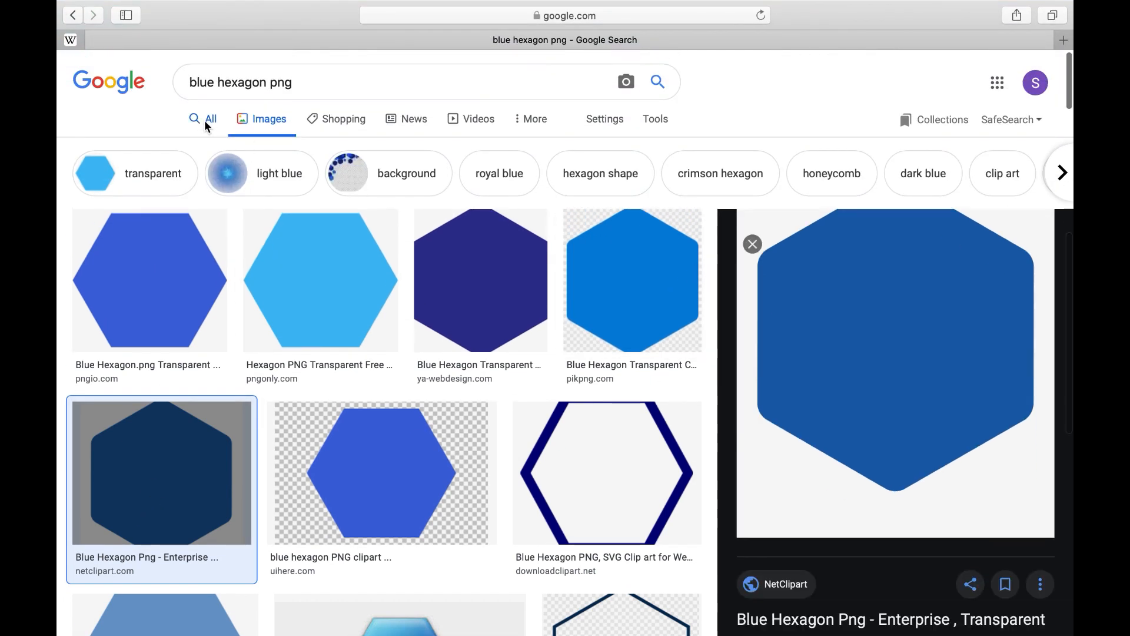
- Open the plain bright blue Ya-Webdesign hexagon from the general results and place it at the upper left of slide 3 in Keynote
left_click(205, 122)
left_click(326, 299)
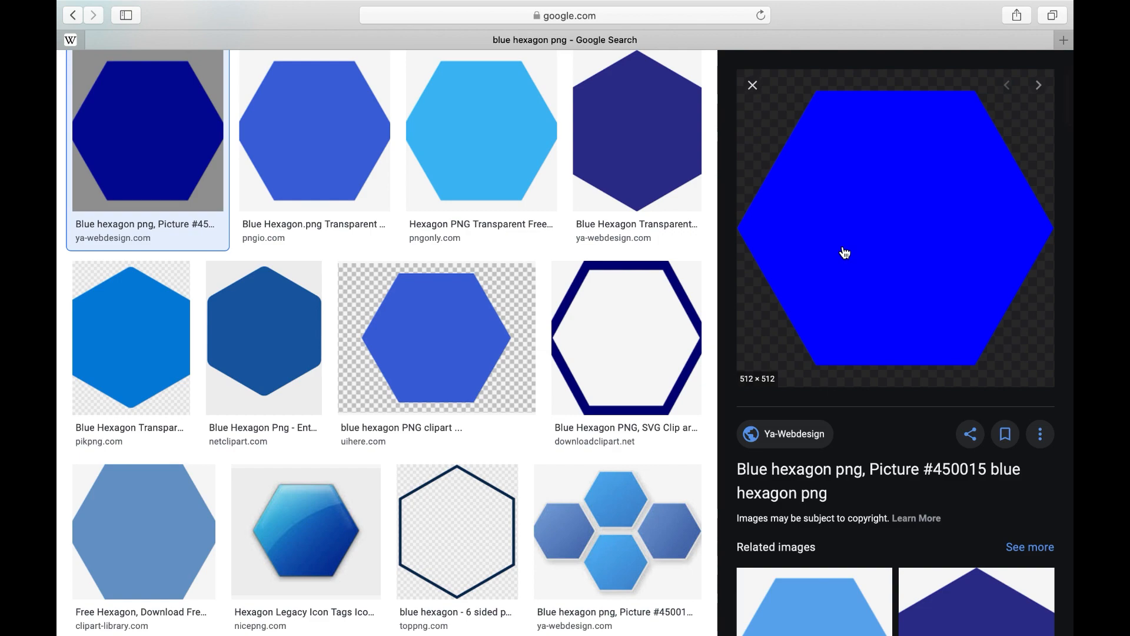
mouse_move(315, 2)
left_click(104, 34)
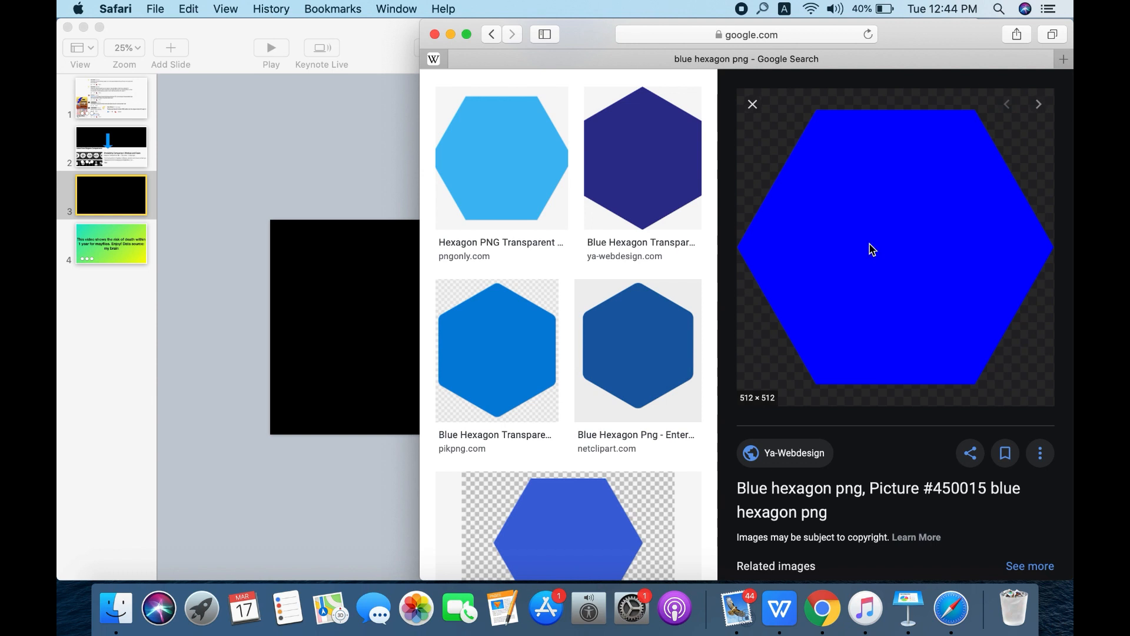
left_click_drag(871, 247, 452, 34)
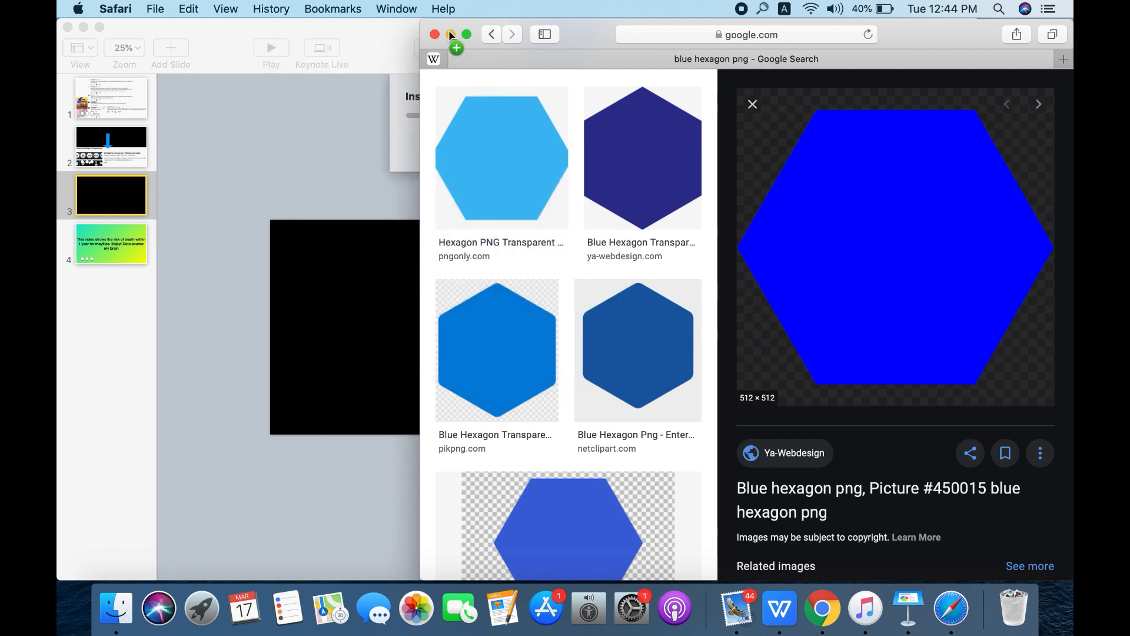
left_click(450, 34)
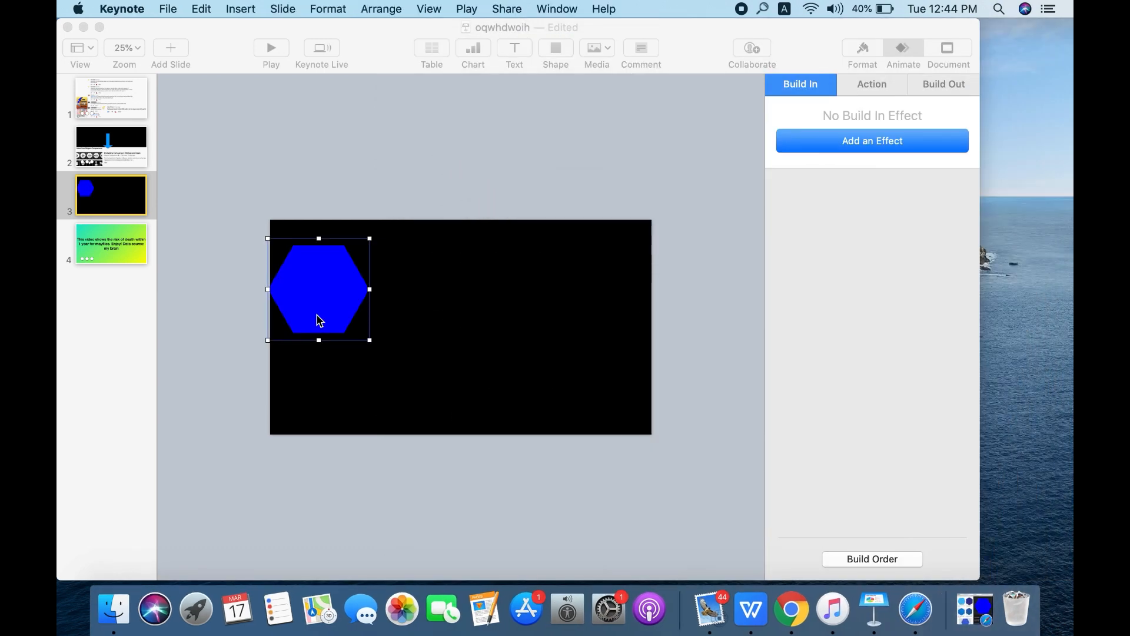
mouse_move(315, 320)
left_mouse_down()
mouse_move(338, 312)
mouse_move(326, 312)
left_mouse_up()
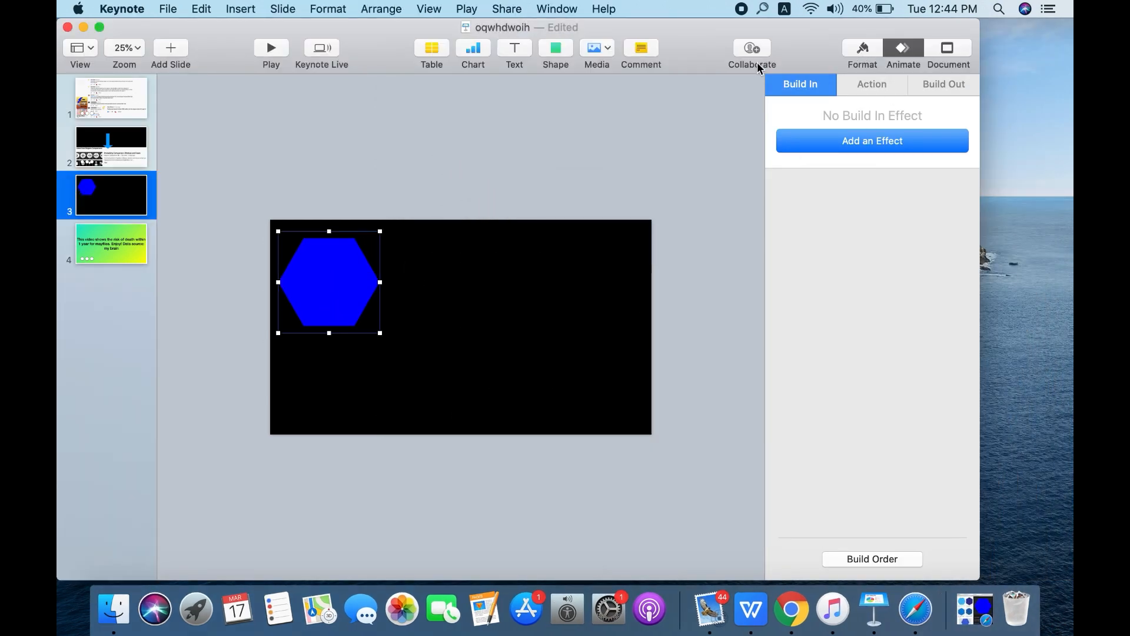
- Add a text box, resize the hexagon at the slide's left side, and place the text on the hexagon's upper part
left_click(525, 47)
left_click_drag(462, 328, 325, 257)
left_click(355, 261)
left_click_drag(381, 231, 356, 254)
left_click_drag(343, 292, 334, 301)
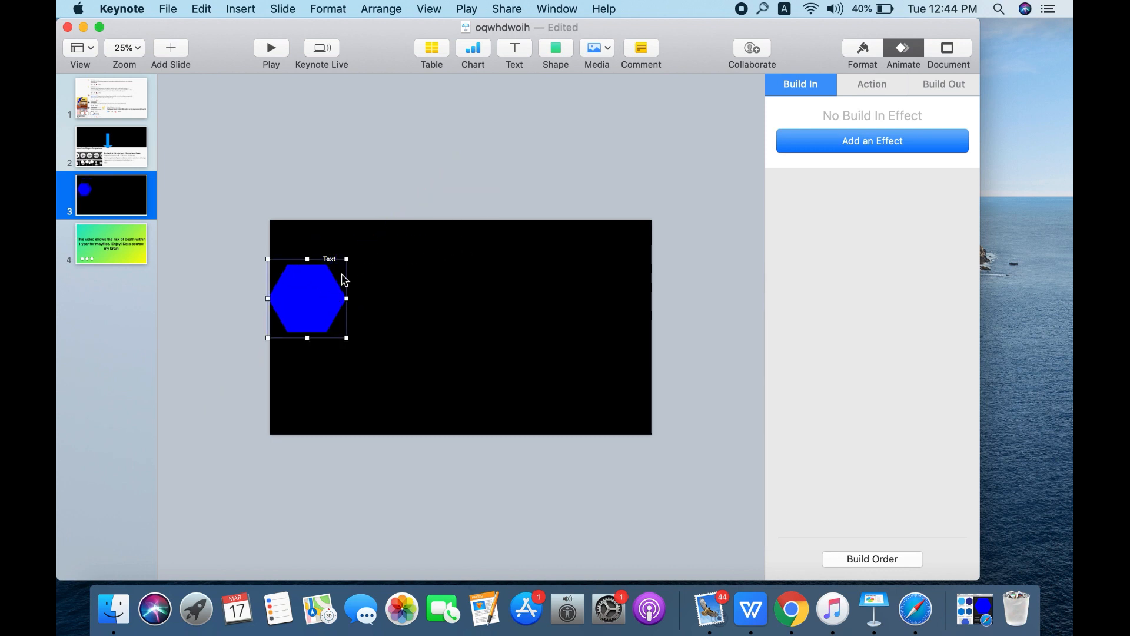
mouse_move(346, 260)
left_mouse_down()
mouse_move(356, 232)
mouse_move(360, 245)
left_mouse_up()
left_click_drag(331, 308, 328, 305)
left_click_drag(328, 259, 318, 271)
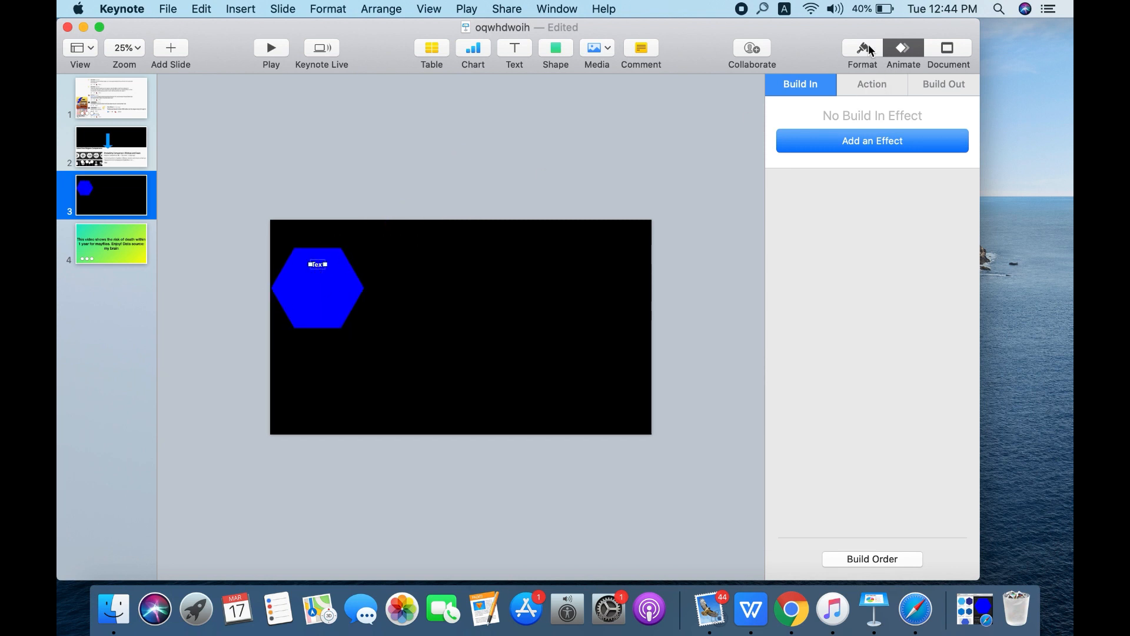
- Set the font of the text on the hexagon to Krungthep
left_click(863, 50)
left_click(871, 96)
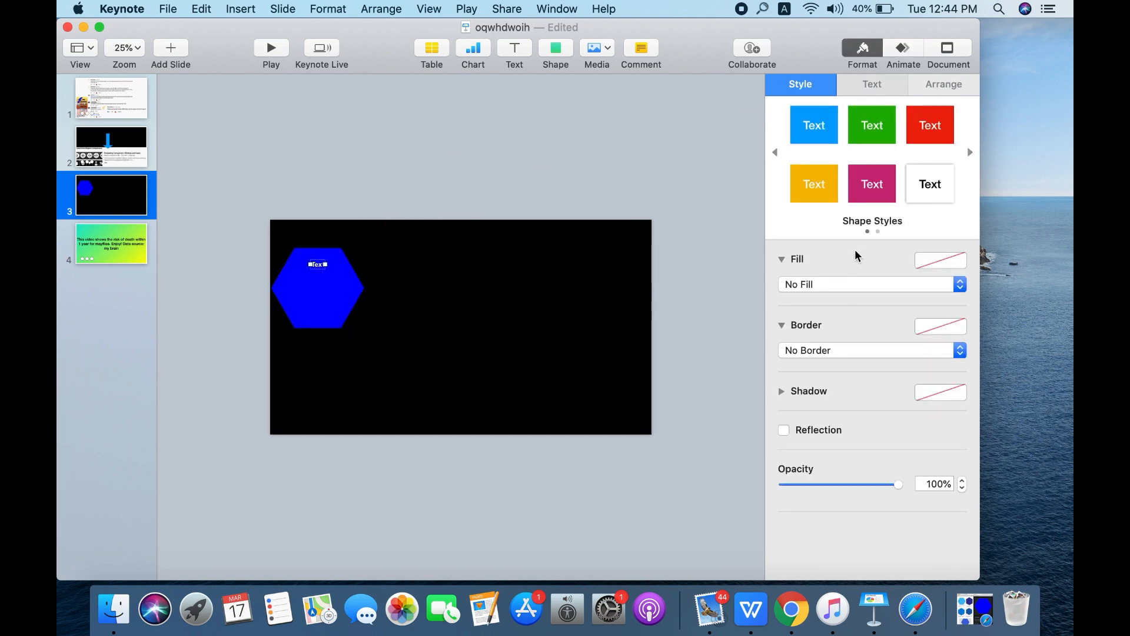
left_click(841, 234)
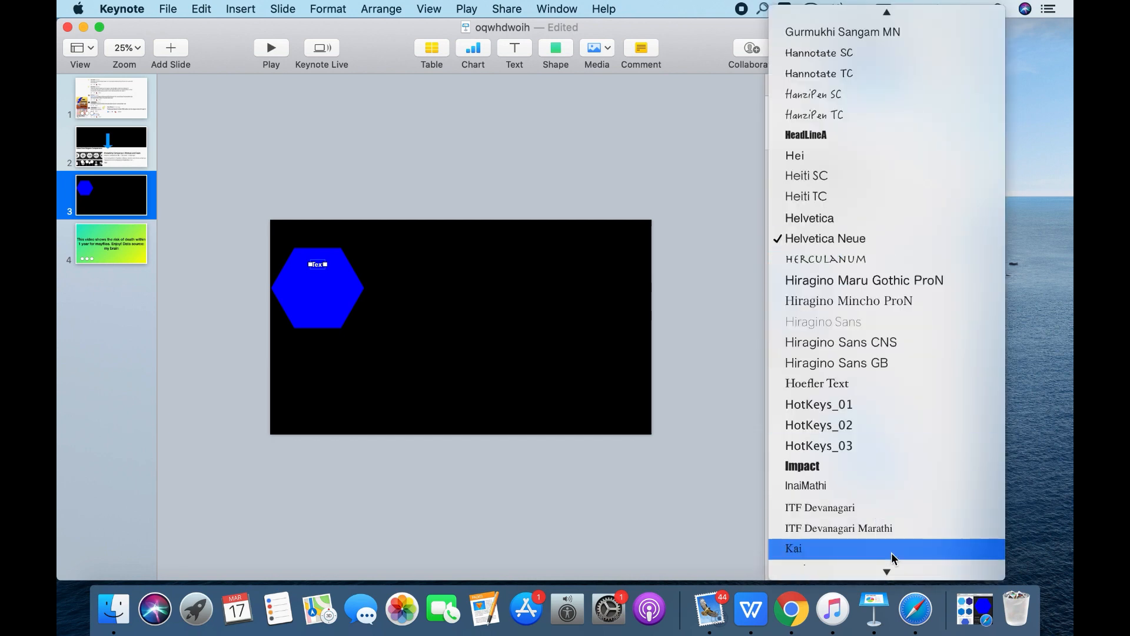
mouse_move(895, 592)
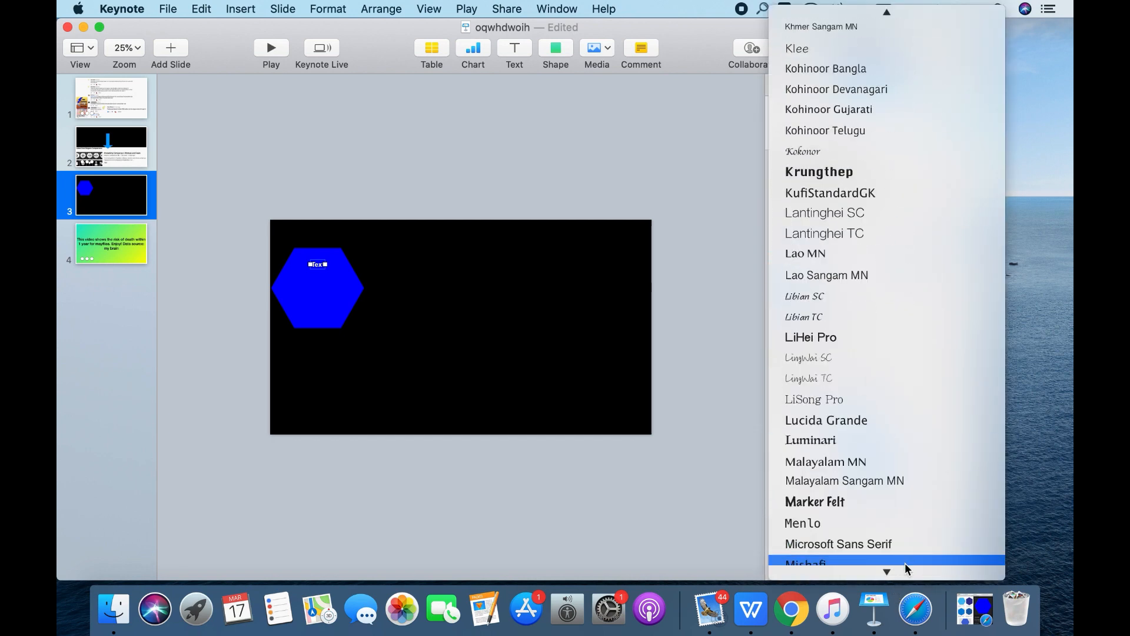
mouse_move(857, 18)
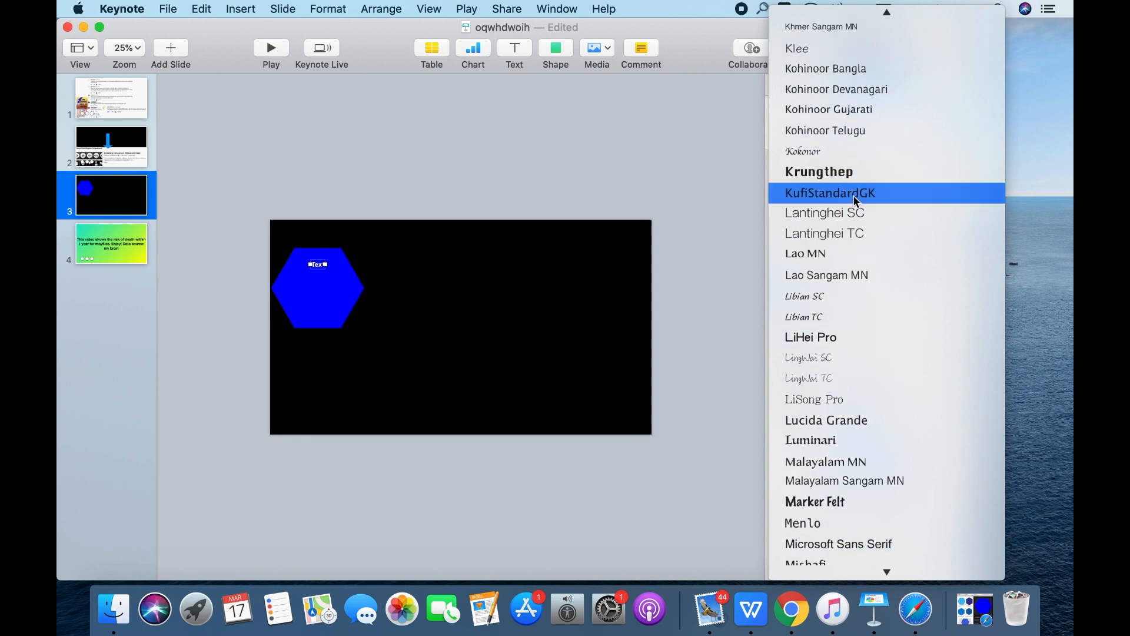
left_click(842, 176)
type("1")
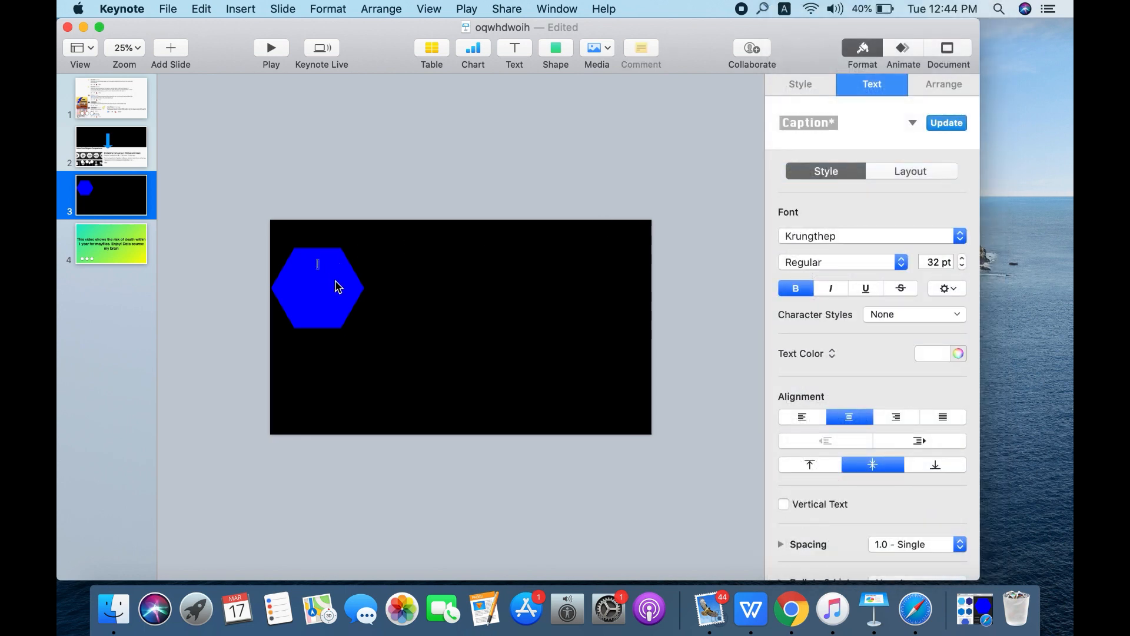
- Set the hexagon text size to 52 pt and enter "1 in" as its first line
left_click(930, 262)
key("BackSpace")
type("5")
key("Return")
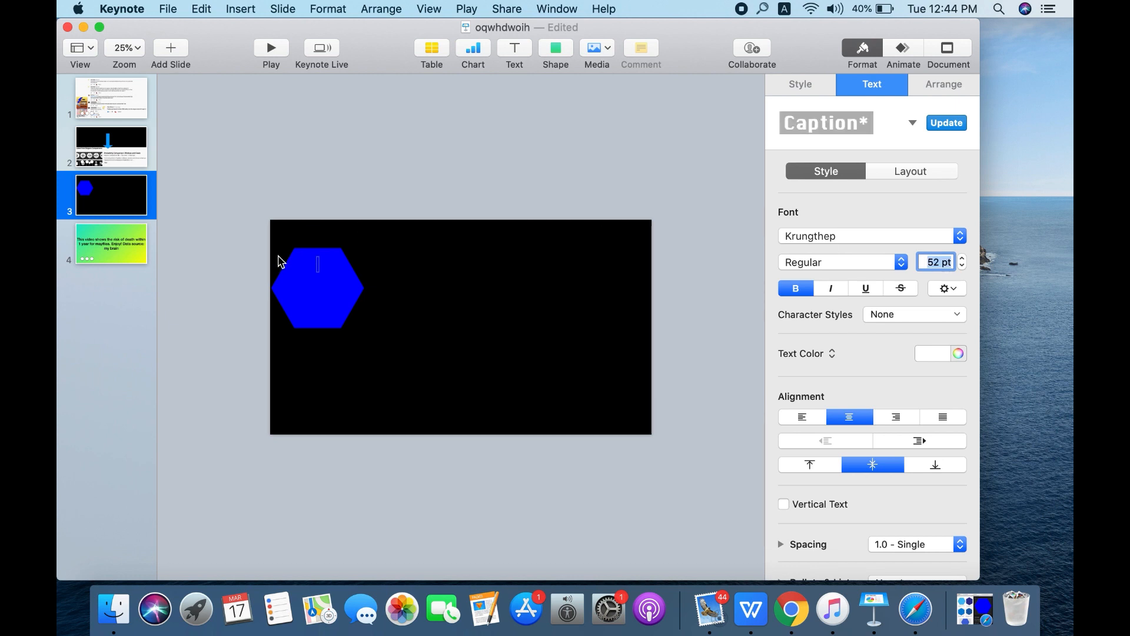
left_click(318, 265)
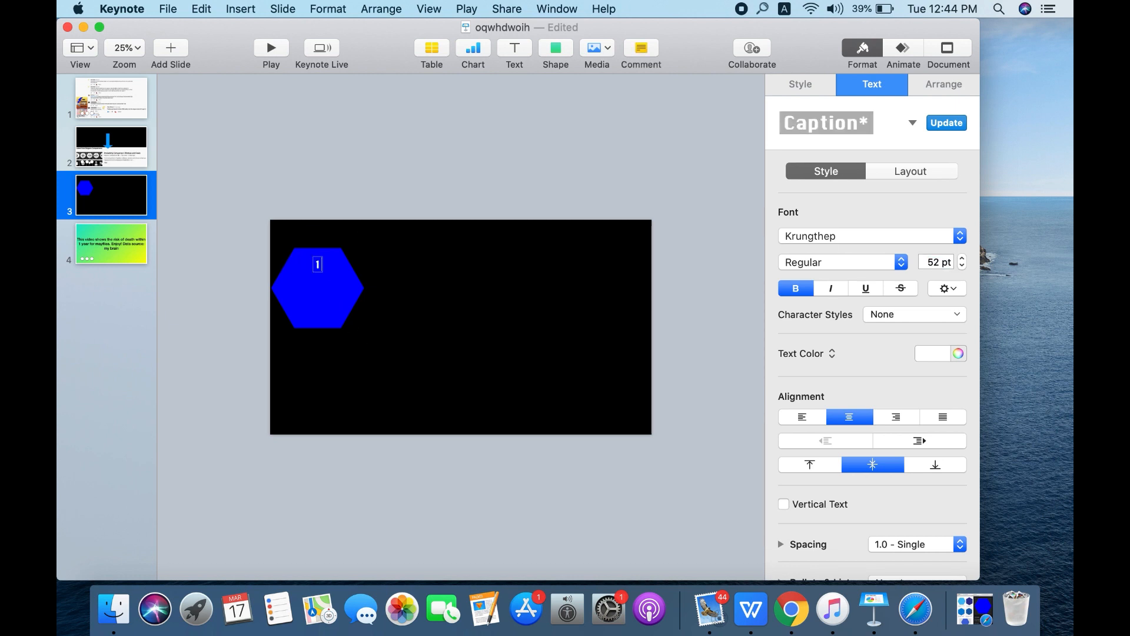
type("in")
- Add a second line "1" in Arial Black at 102 pt and center the text block within the hexagon
left_click(842, 236)
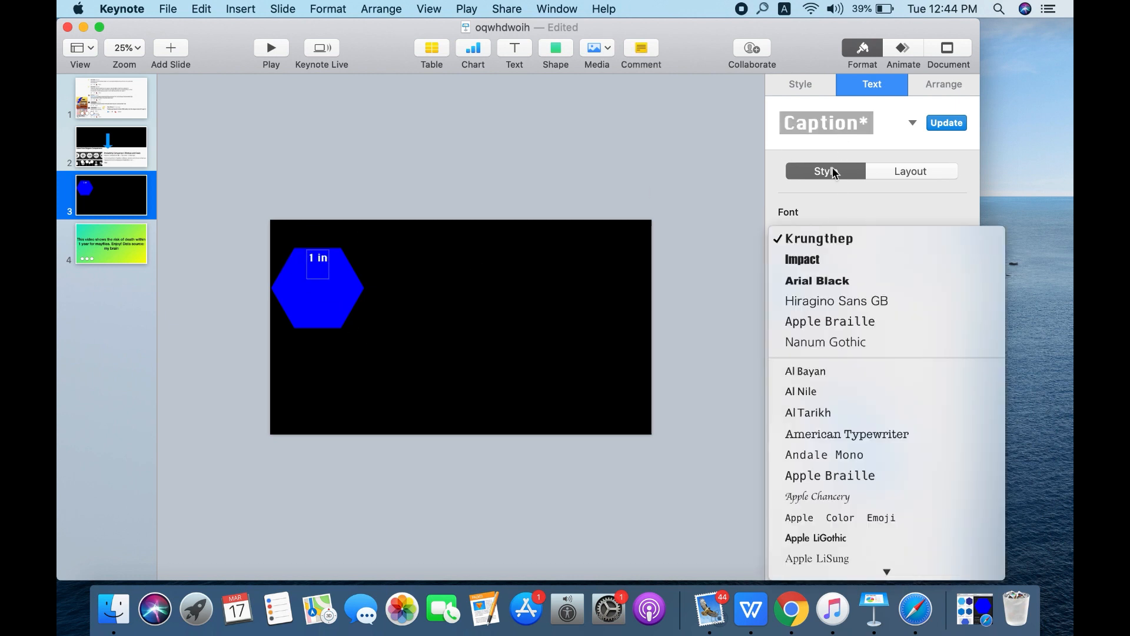
left_click(851, 280)
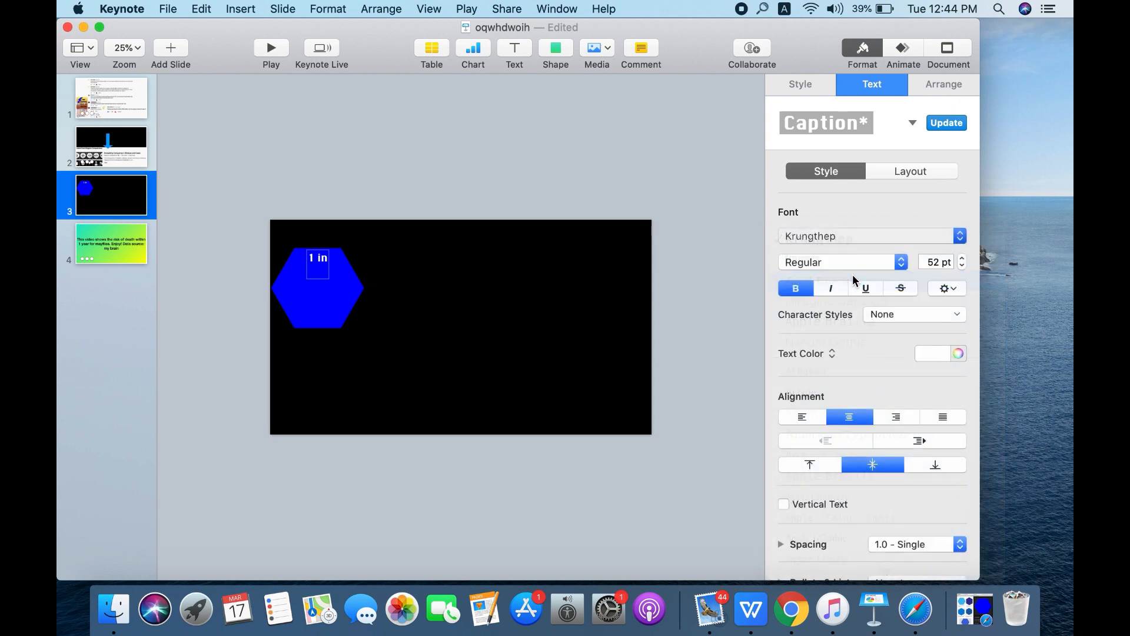
left_click(932, 261)
type("10")
key("Return")
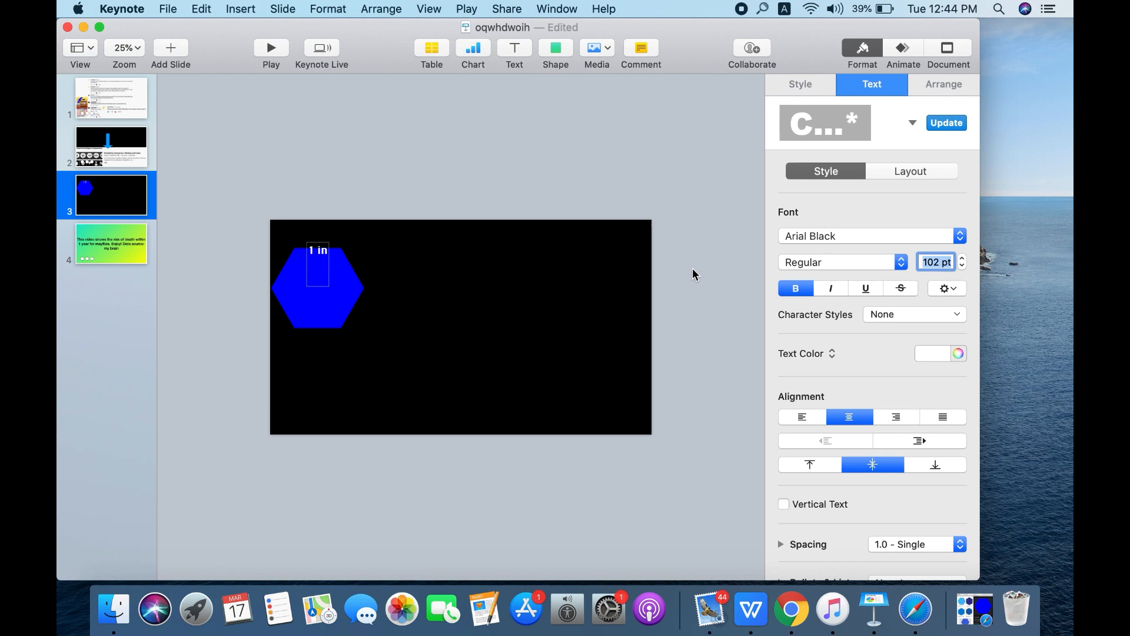
left_click(318, 259)
type("1")
left_click(354, 218)
left_click_drag(319, 247, 321, 284)
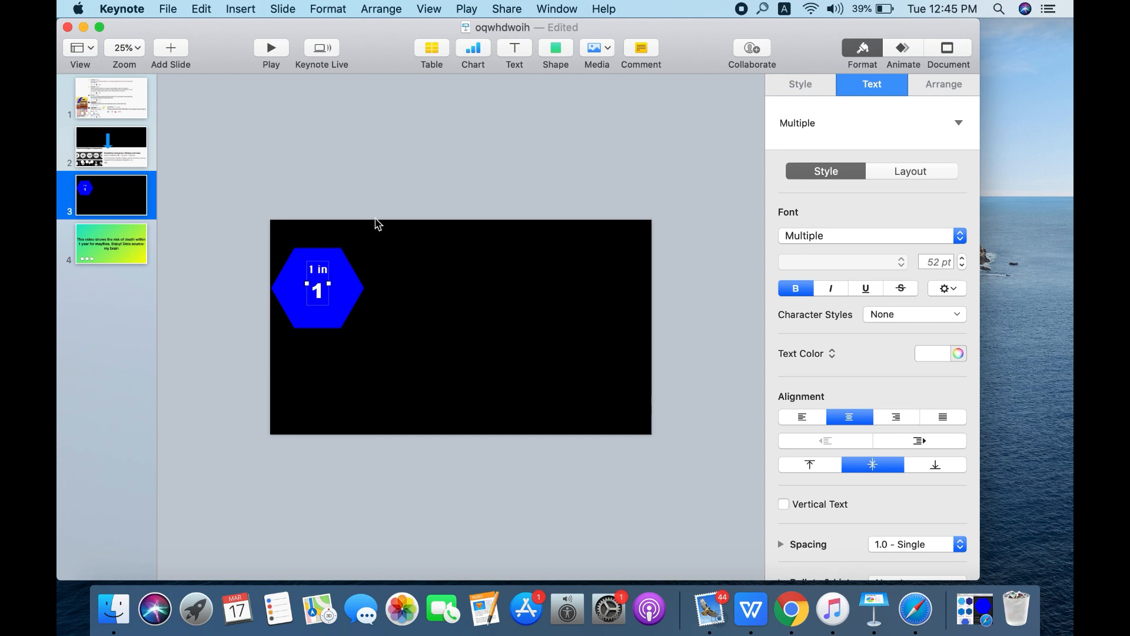
- Insert a light blue rectangle and fit it into the slide's lower-left corner beneath the hexagon, about as wide as the hexagon
left_click(556, 48)
left_click(548, 170)
left_click_drag(461, 317, 366, 350)
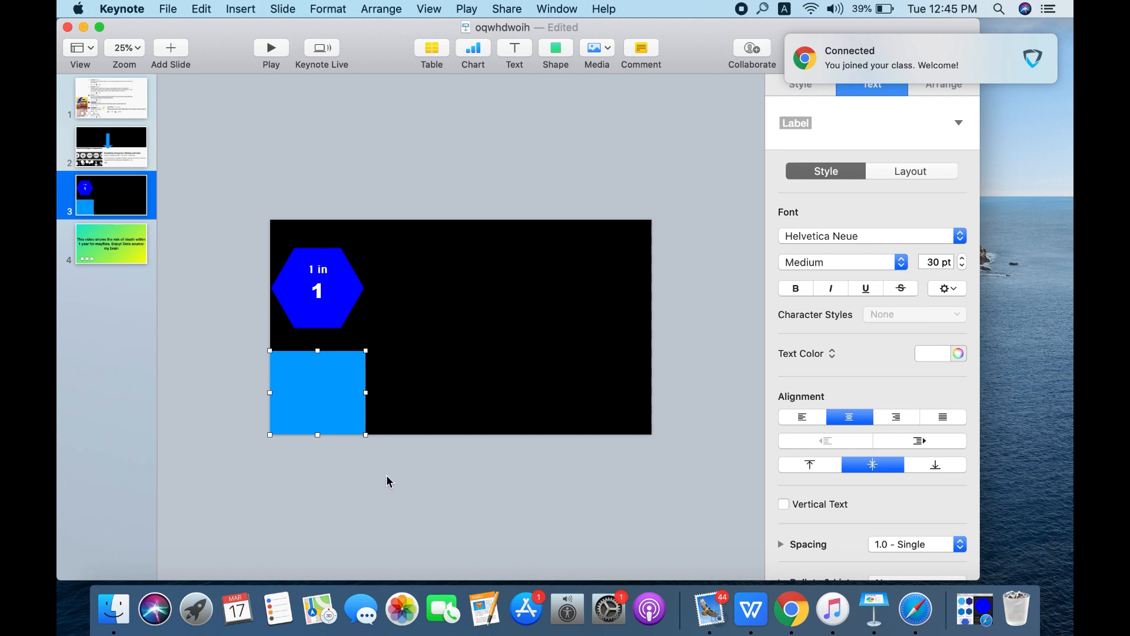
left_click(482, 252)
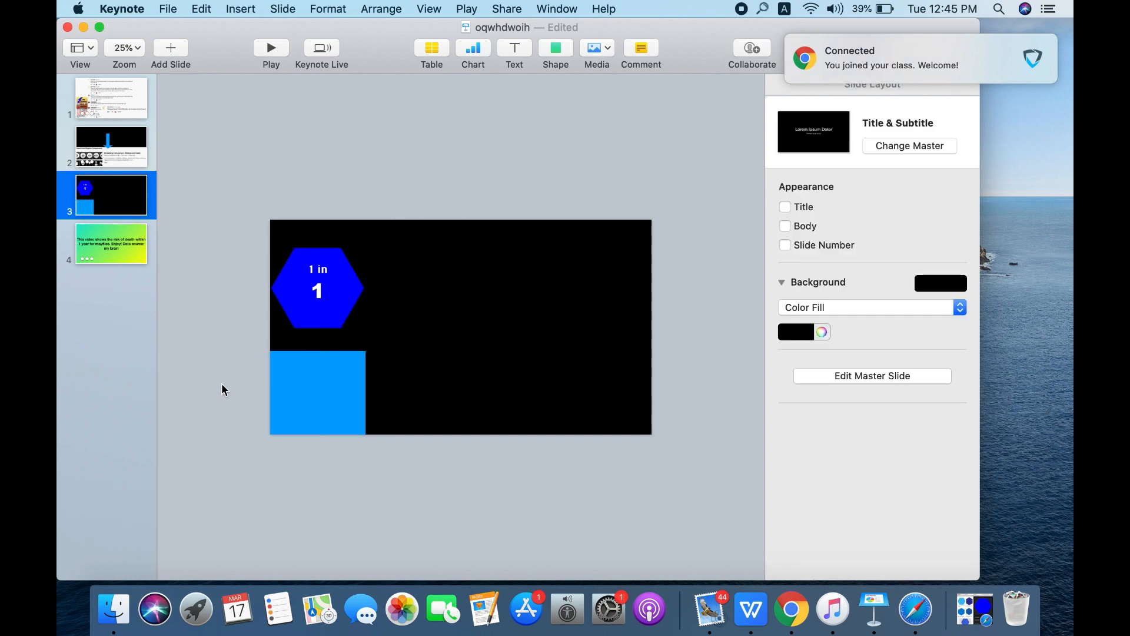
- Set the text size inside the light blue rectangle to 45 pt
double_click(306, 393)
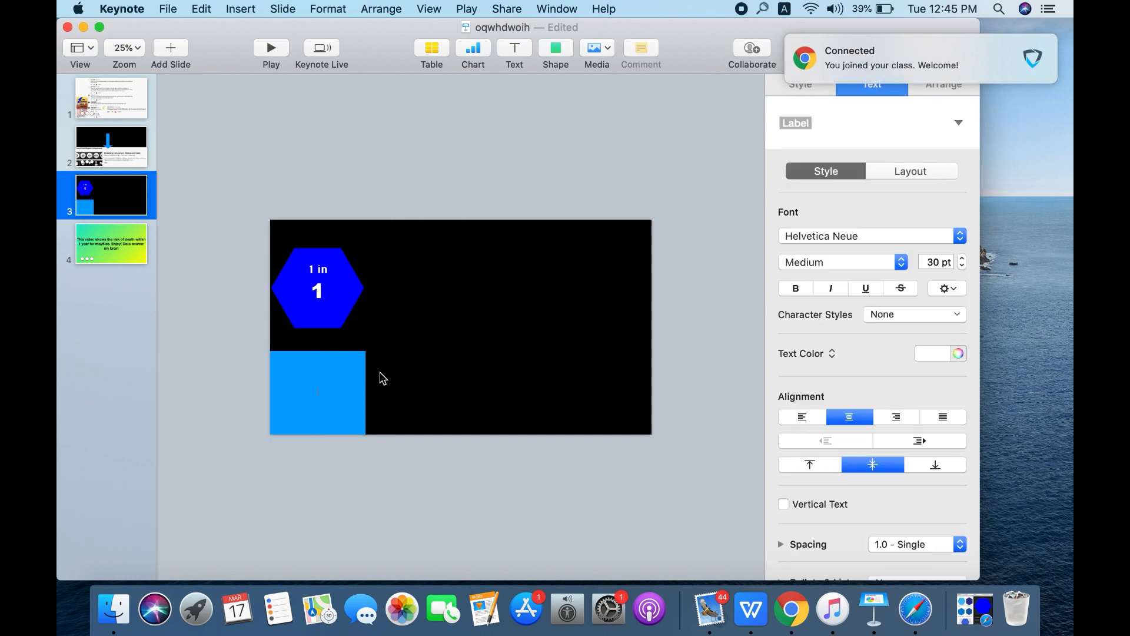
left_click(934, 262)
key("BackSpace")
type("4")
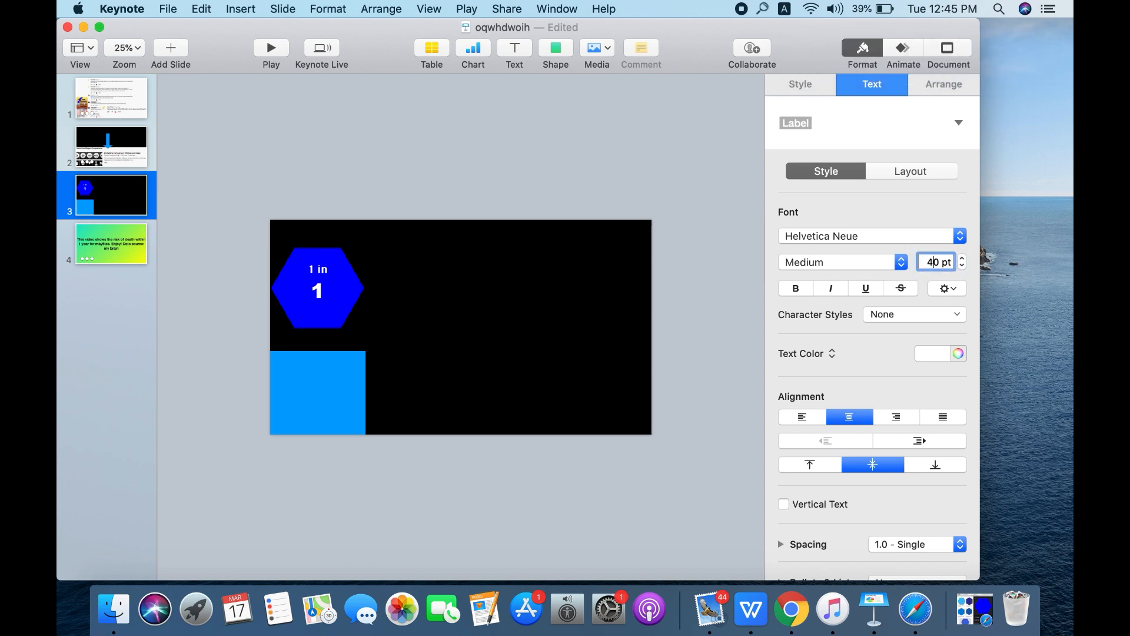
type("5")
key("Return")
left_click(938, 262)
key("BackSpace")
key("Return")
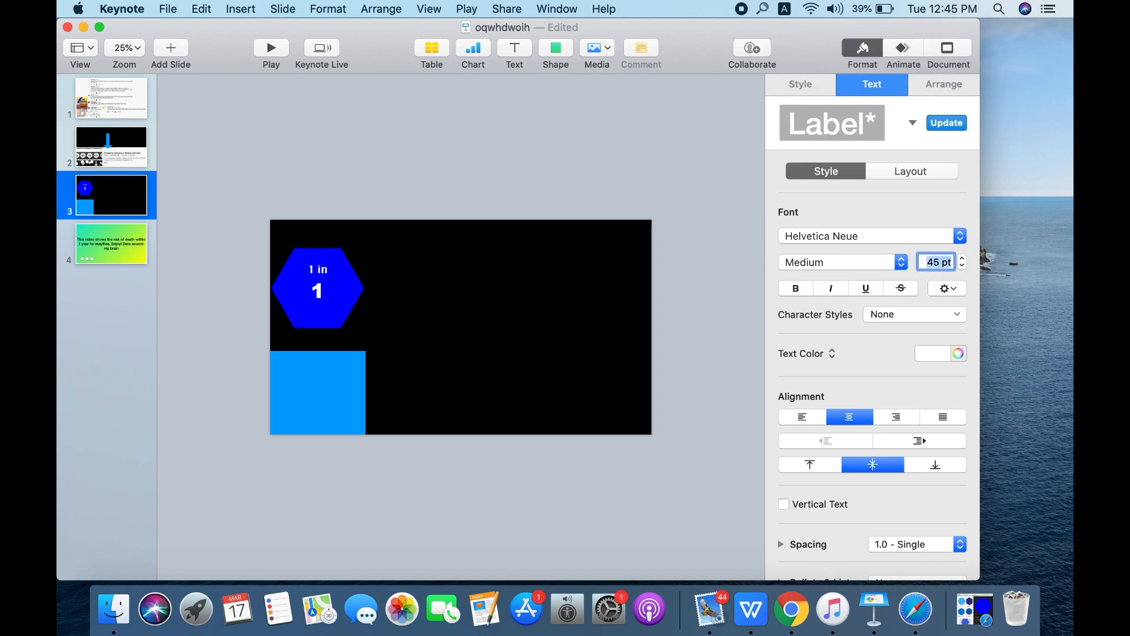
- Enter "All mayflies die before the age of 1, with a life expectancy of 1 day" in the light blue rectangle
left_click(329, 403)
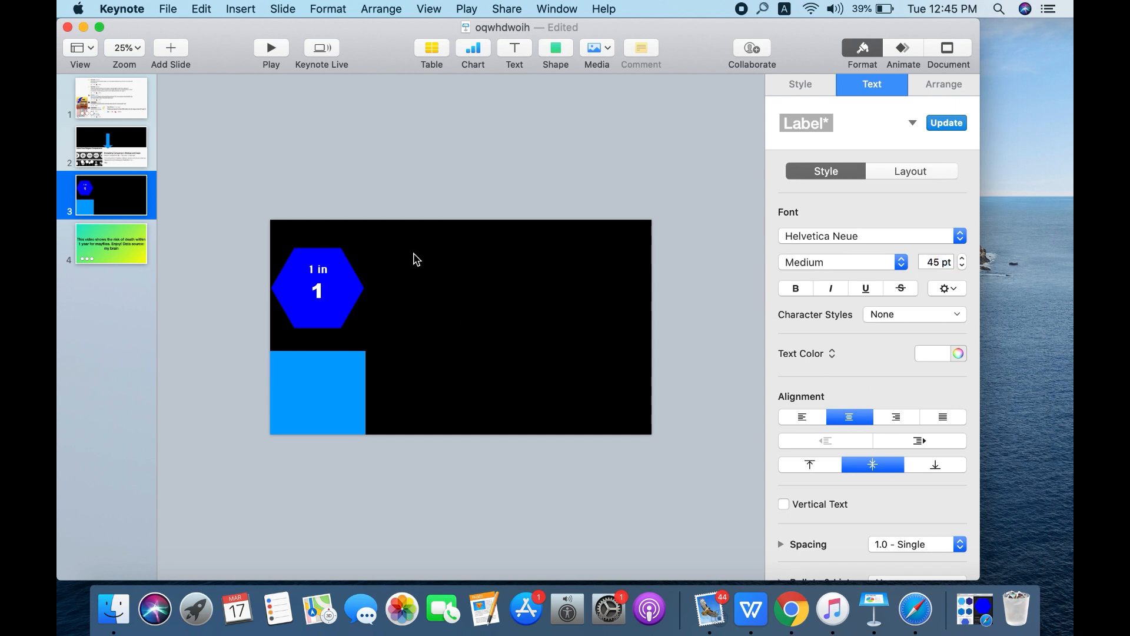
type("All Mayflies die")
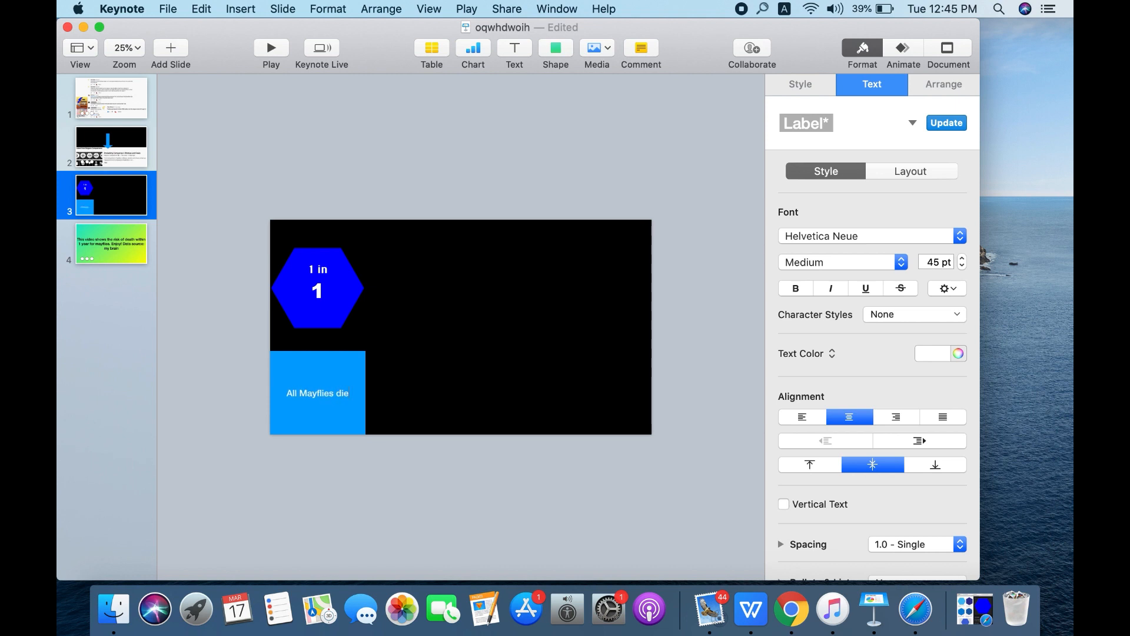
type(" b")
left_click(305, 393)
key("BackSpace")
type("mayflies die before t")
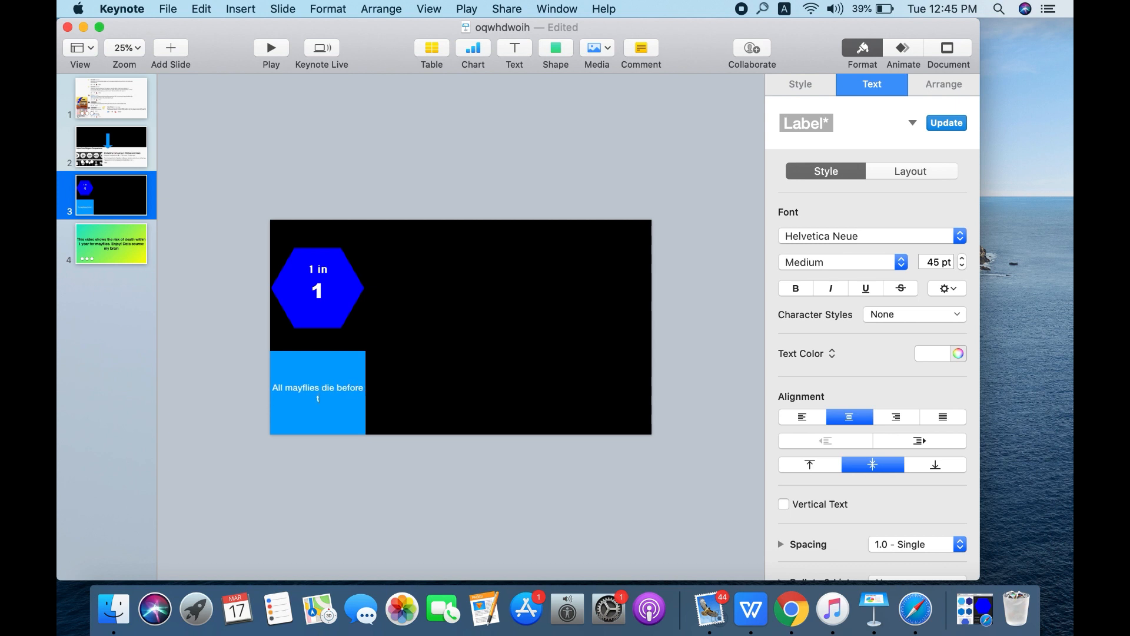
type("he age of 1, with a life expectancy of 1 day")
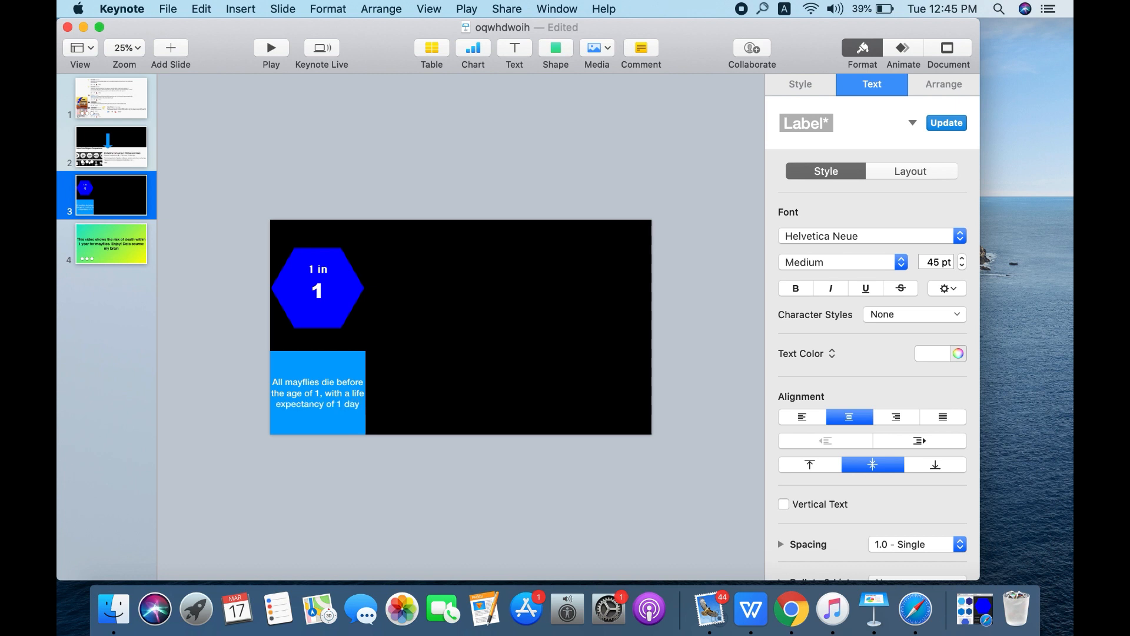
- Complete the caption in the light blue rectangle with "after turning into an adult mayfly."
type("after turning")
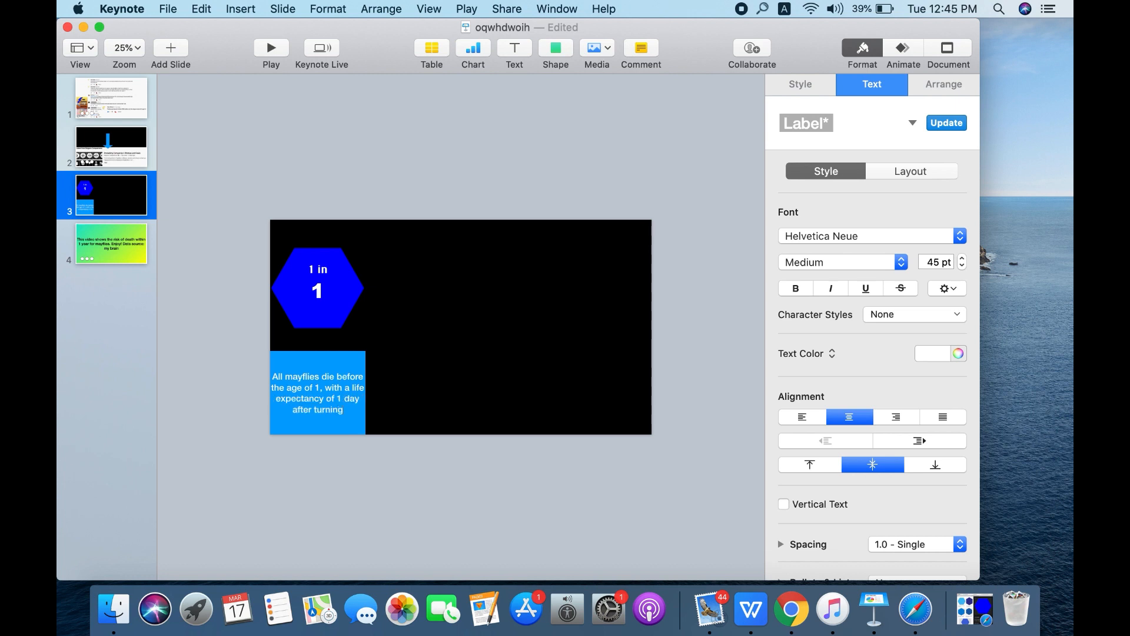
type(" into an adult ma")
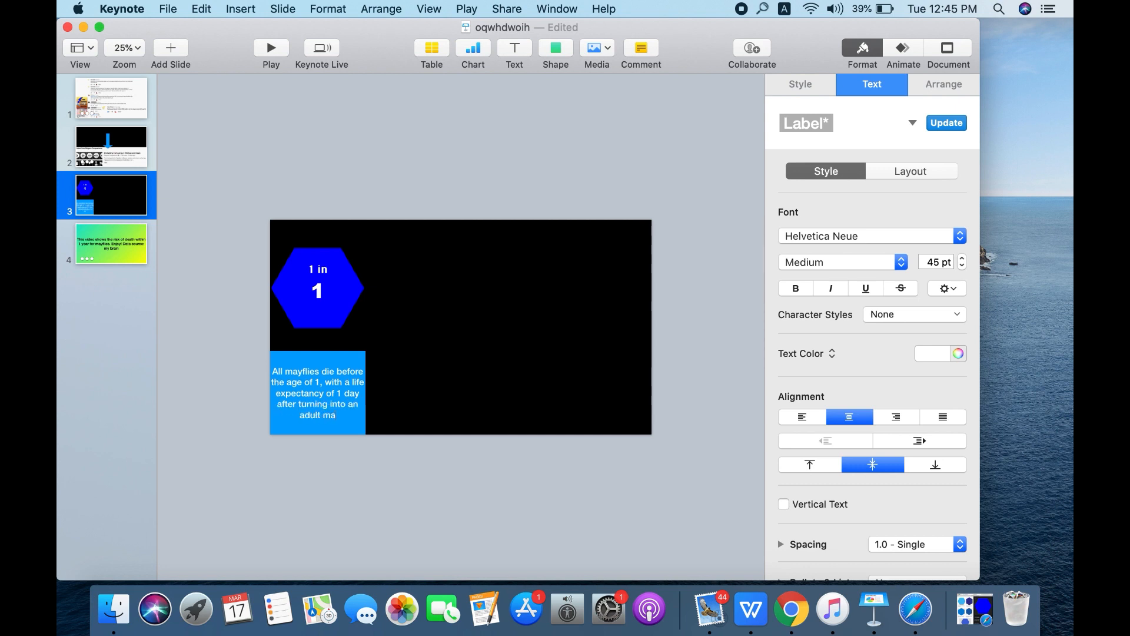
type("yfly.")
- Align the caption vertically to the top of its rectangle and raise the rectangle's upper edge slightly toward the hexagon
key("Escape")
left_click(814, 463)
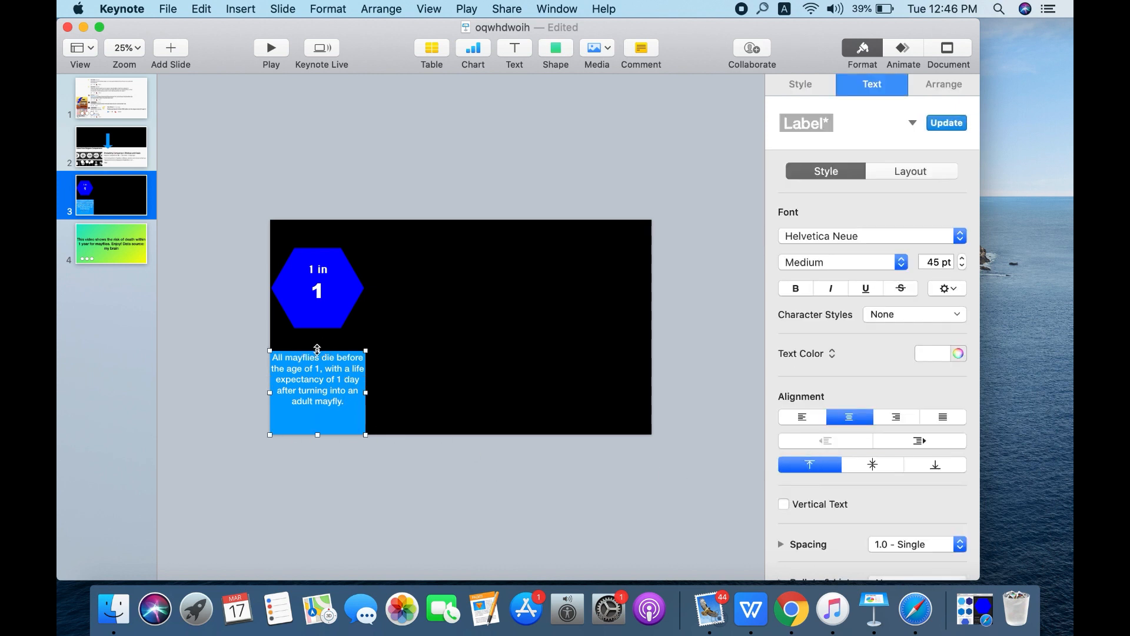
mouse_move(317, 350)
left_mouse_down()
mouse_move(318, 328)
mouse_move(318, 339)
left_mouse_up()
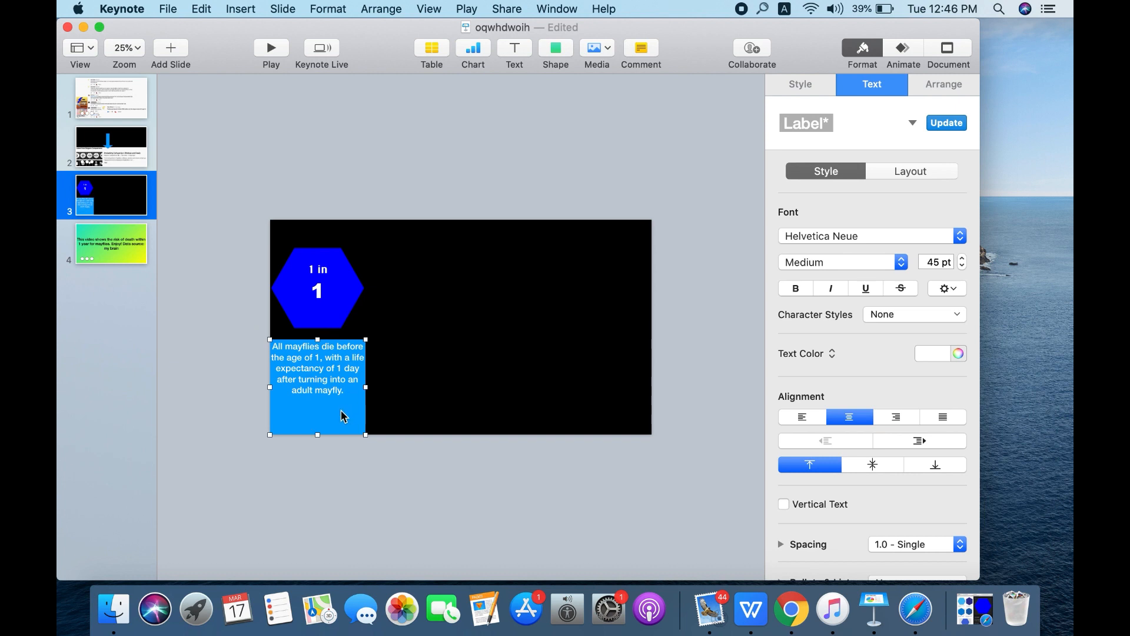
- Duplicate the caption rectangle as a narrow strip between the hexagon and the caption, and delete all text from the strip
left_click_drag(344, 416, 430, 396)
left_click(283, 334)
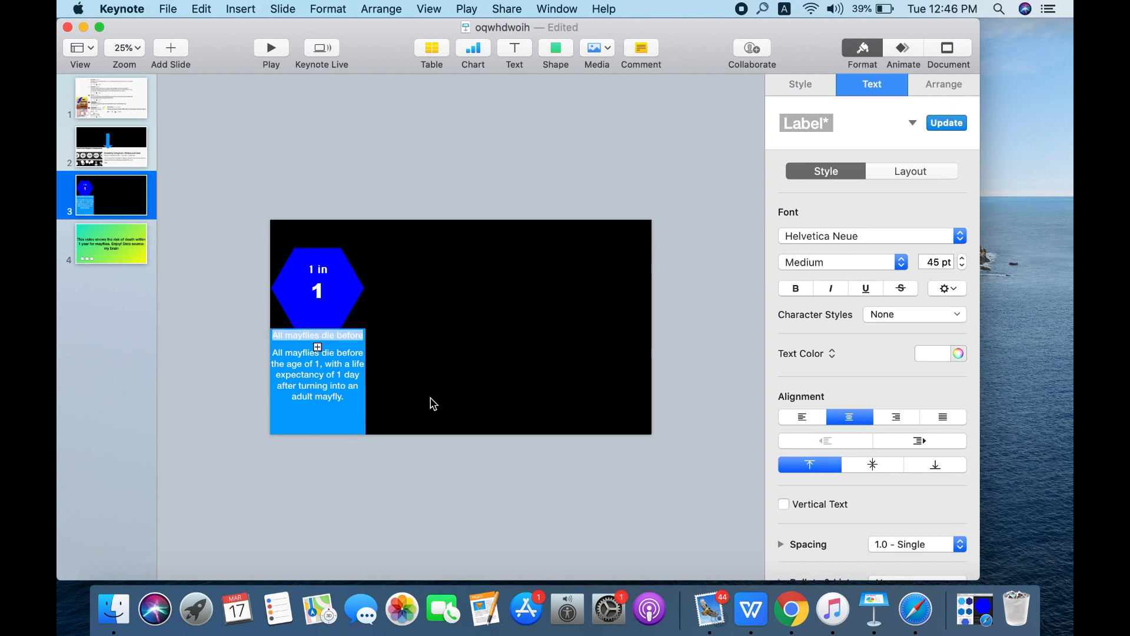
key("BackSpace")
left_click_drag(272, 330, 483, 427)
key("BackSpace")
left_click_drag(273, 329, 486, 489)
key("BackSpace")
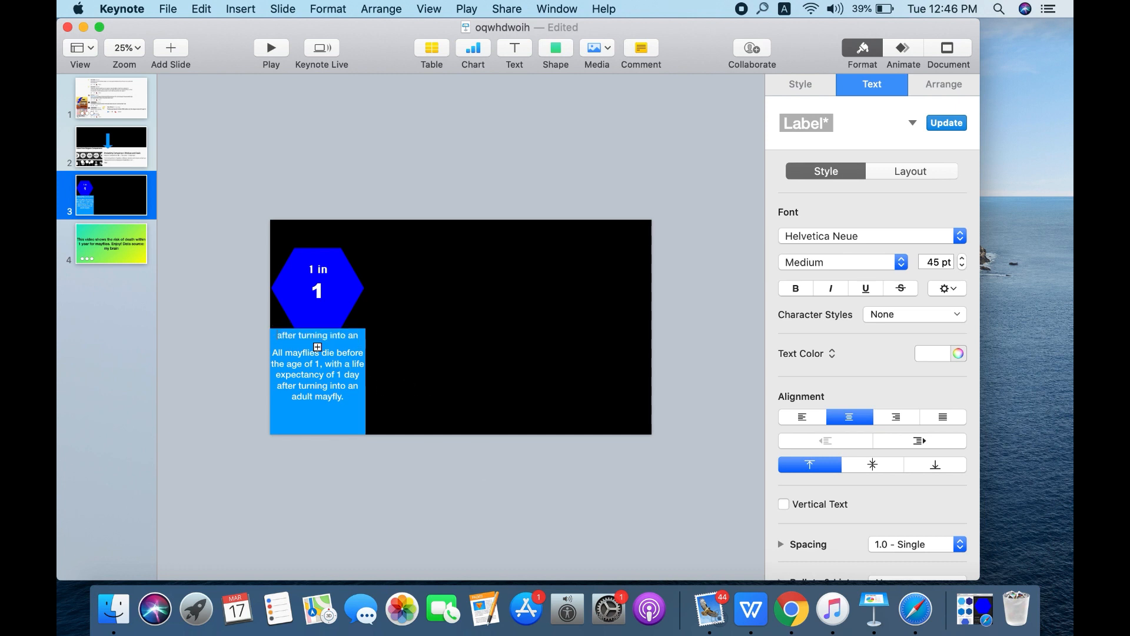
left_click_drag(278, 331, 445, 330)
key("BackSpace")
key("BackSpace")
left_click(393, 429)
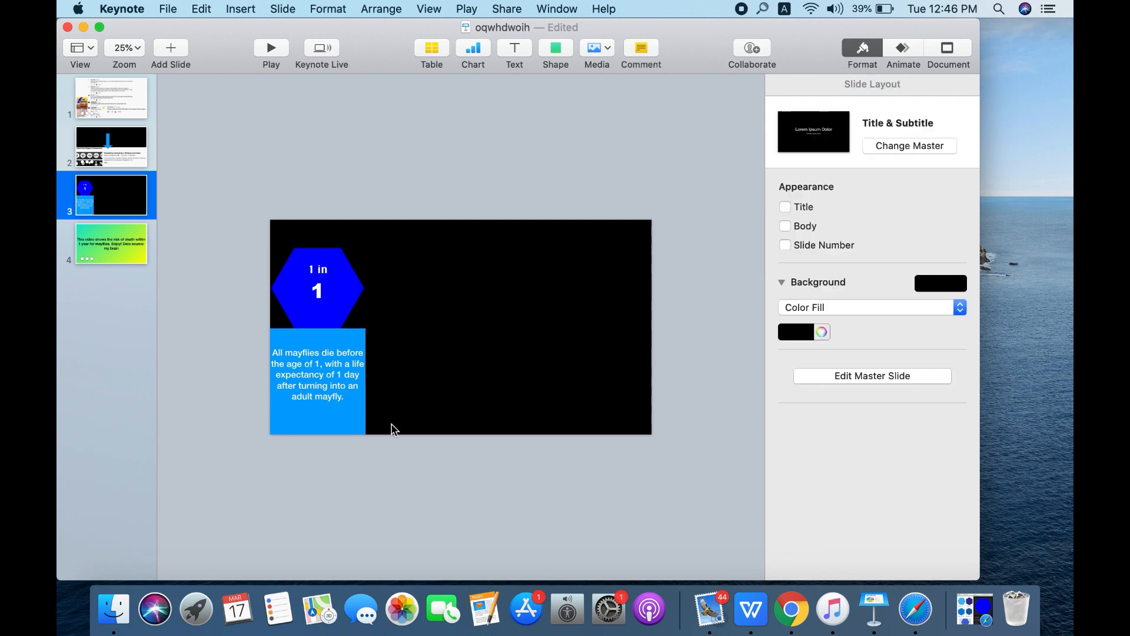
- Give the narrow strip above the caption a gradient fill from teal to light green
left_click(323, 341)
left_click(800, 84)
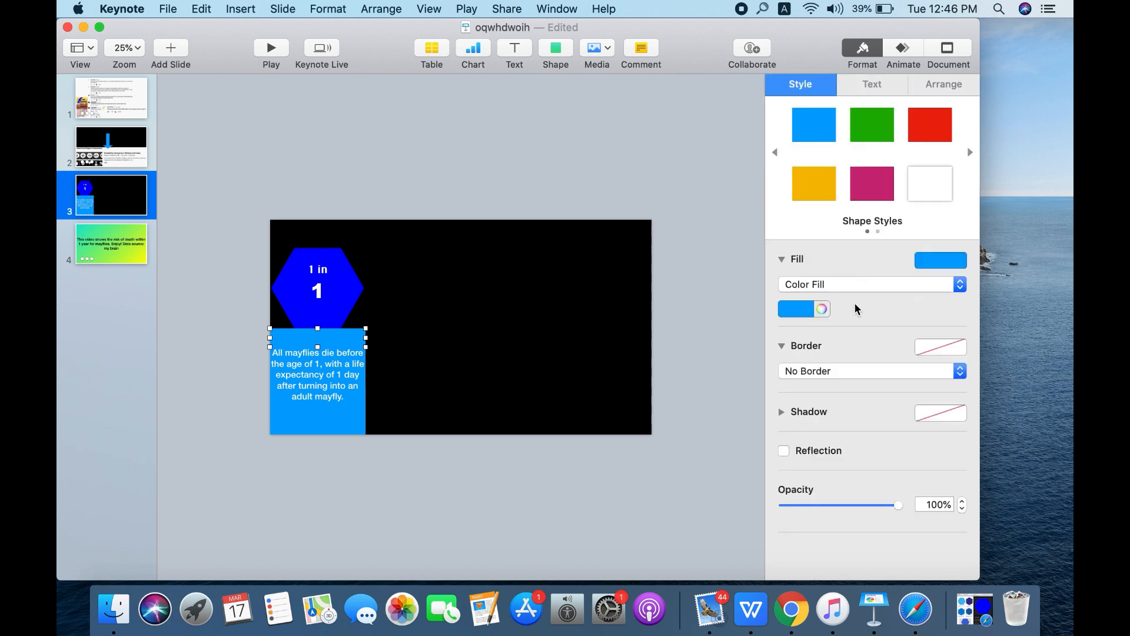
left_click(802, 284)
left_click(810, 295)
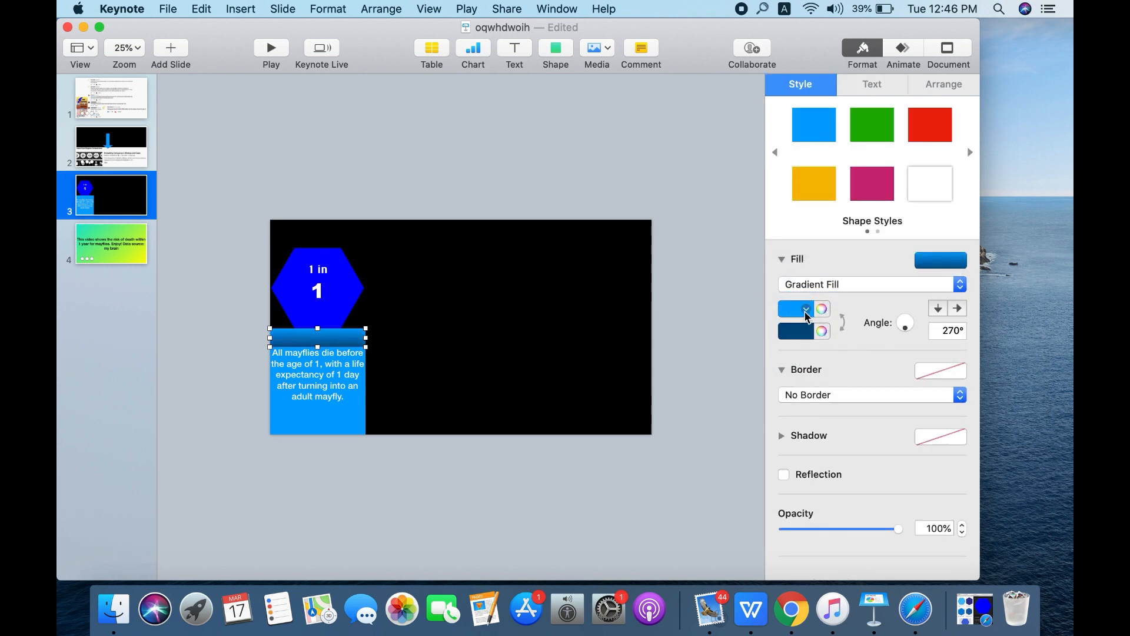
left_click(806, 309)
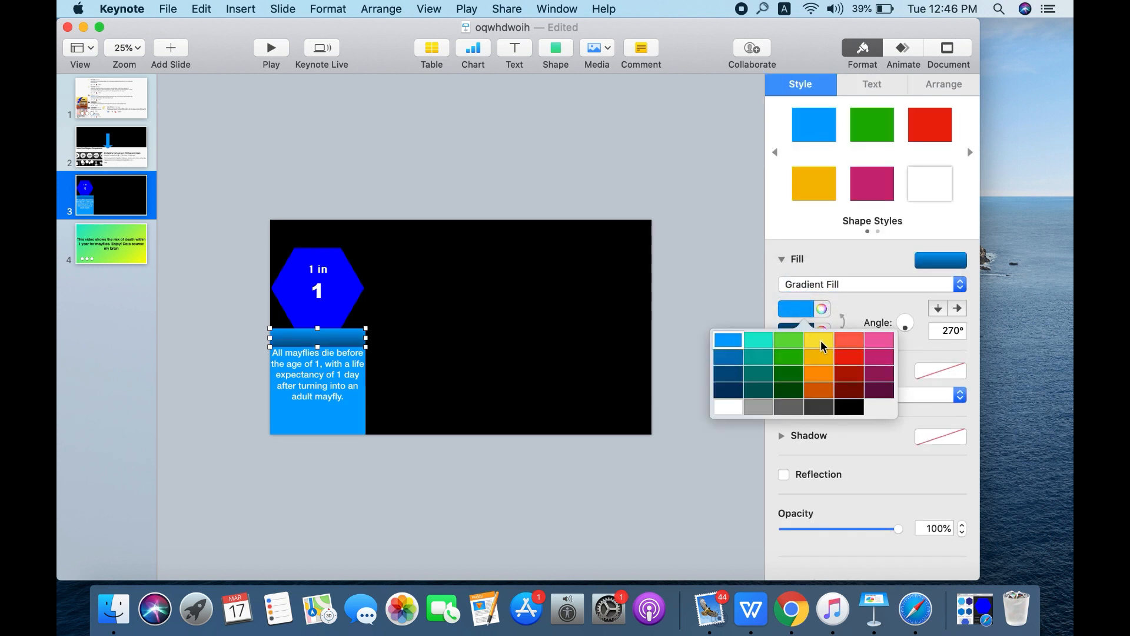
left_click(759, 342)
left_click(796, 330)
left_click(790, 362)
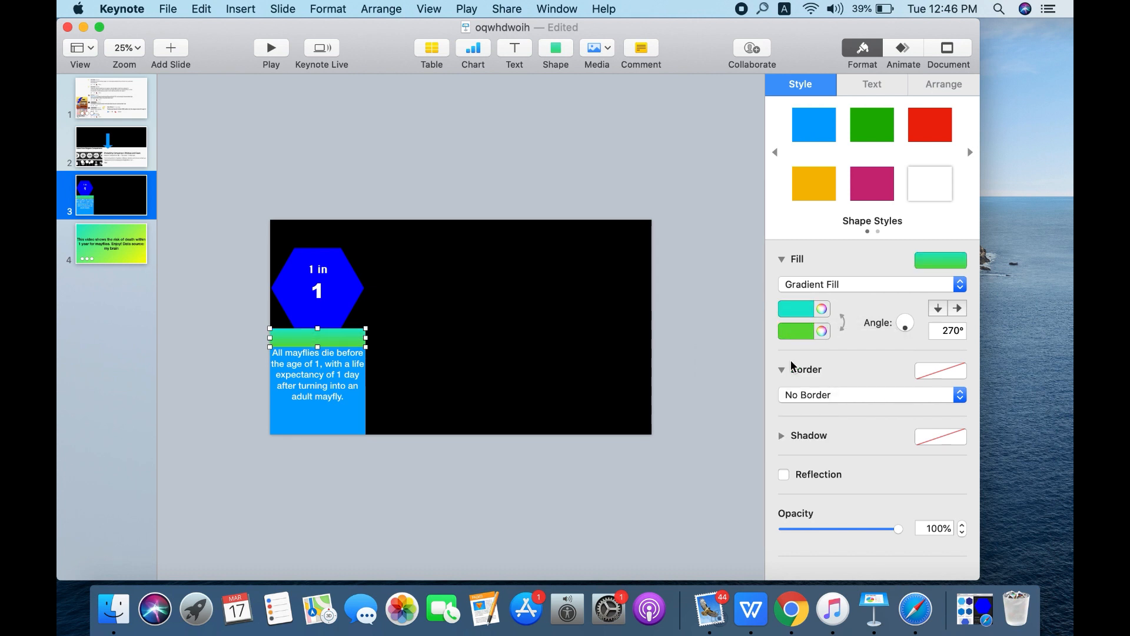
left_click(690, 359)
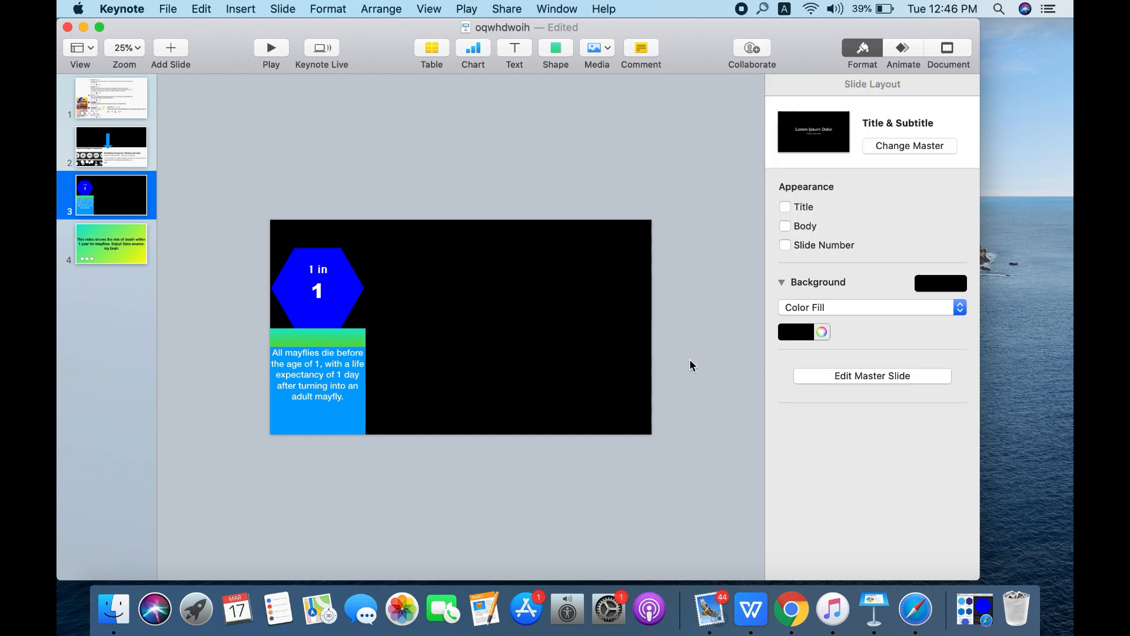
- Give the mayfly caption rectangle a gradient fill from yellow to pink
left_click(308, 406)
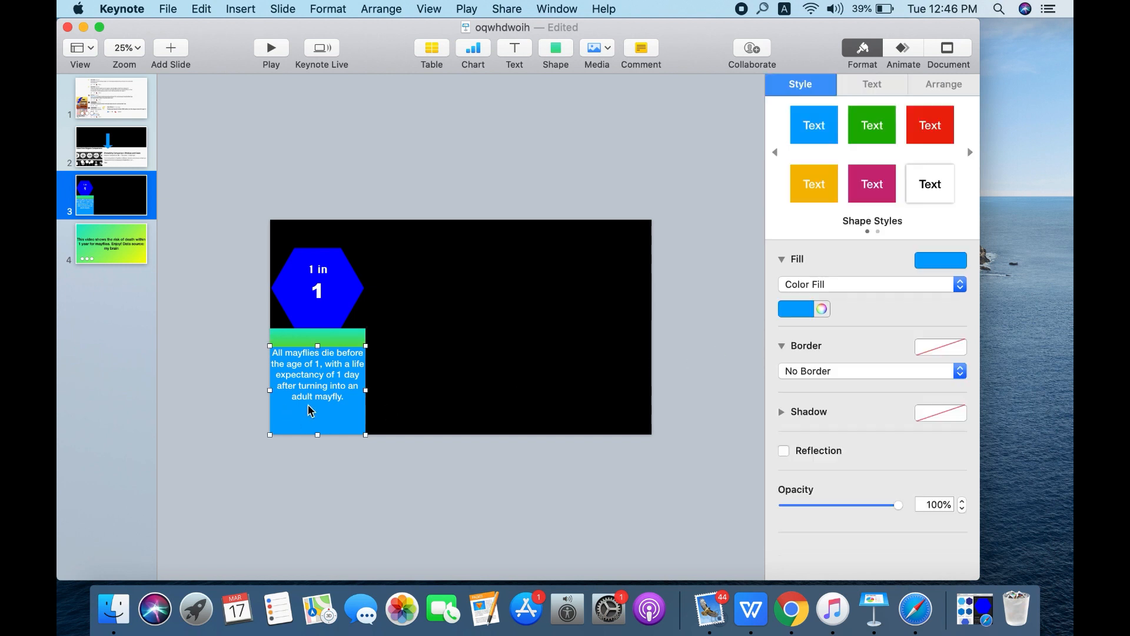
left_click(832, 281)
left_click(834, 298)
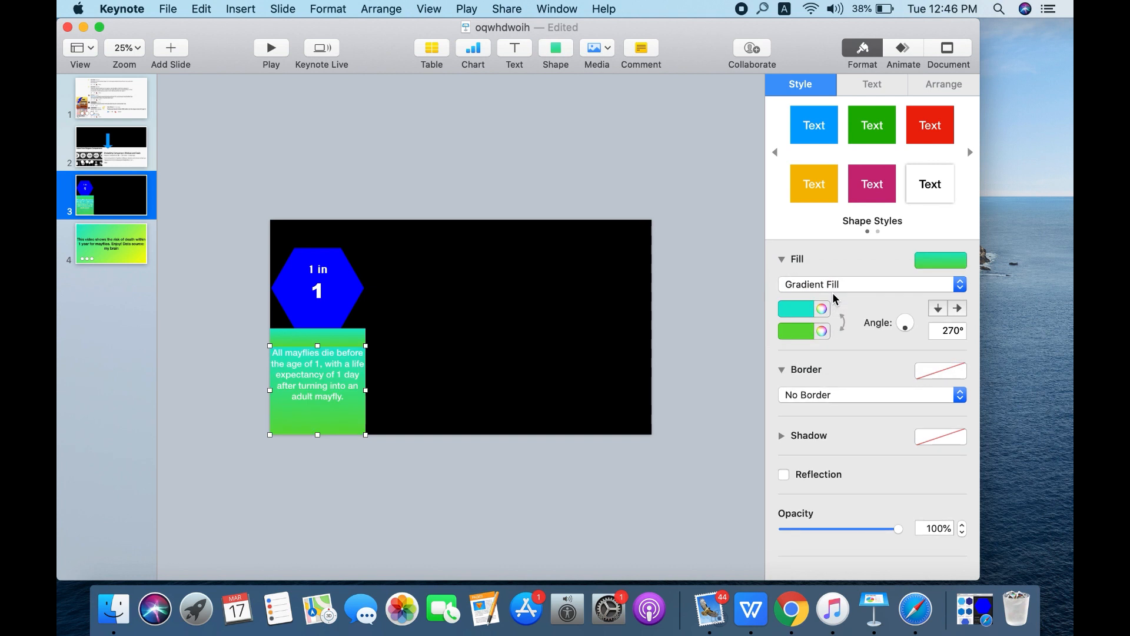
left_click(797, 308)
left_click(818, 342)
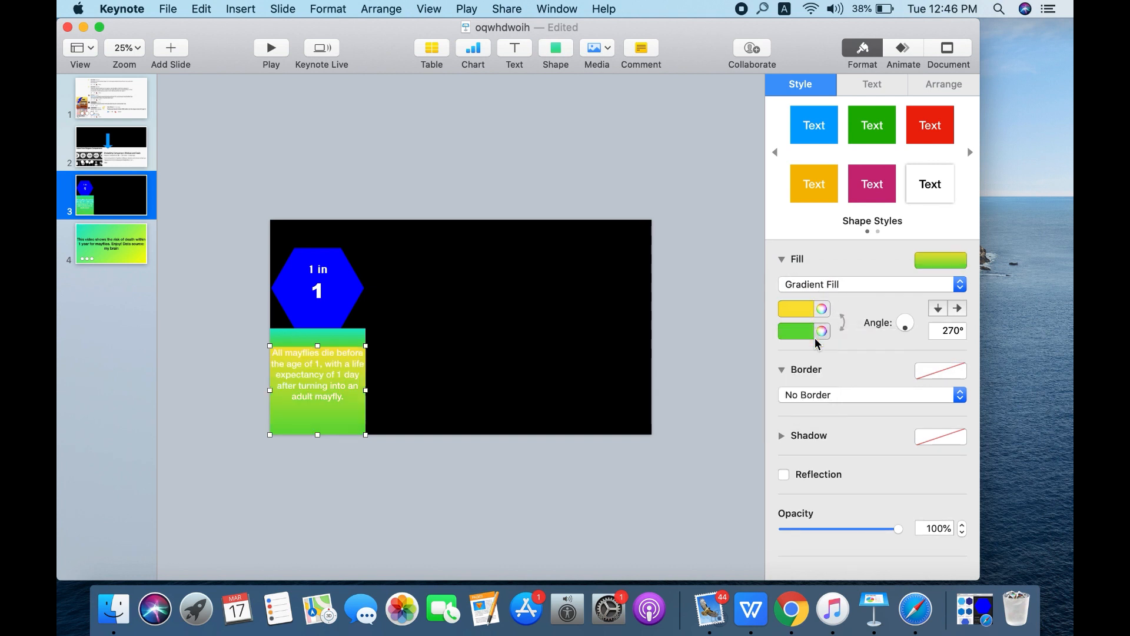
left_click(798, 330)
left_click(878, 364)
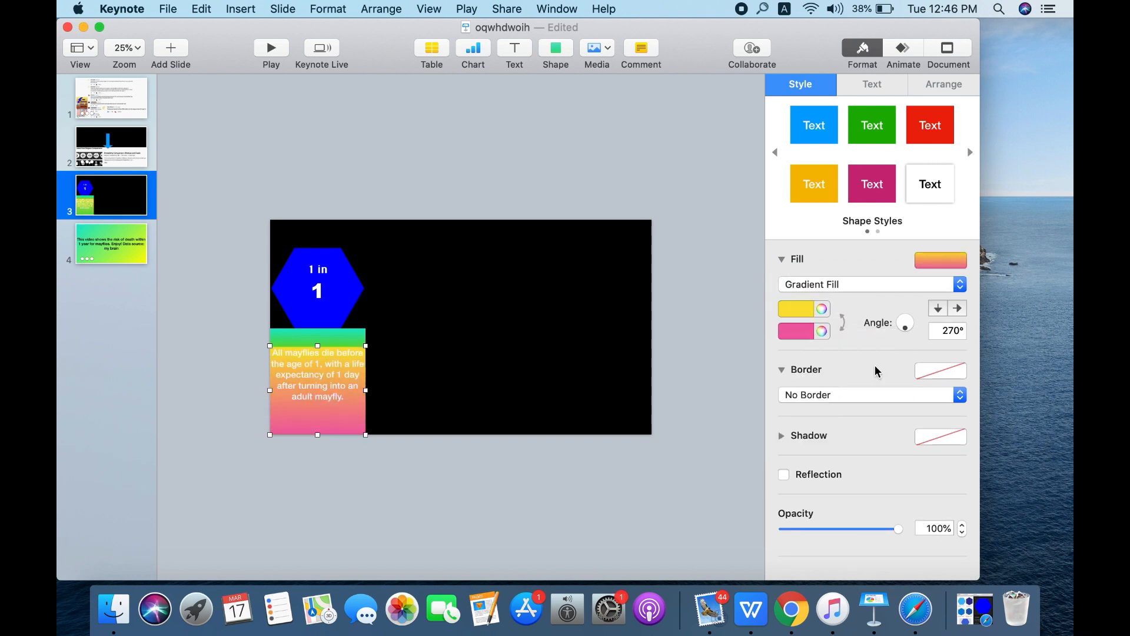
left_click(812, 286)
left_click(812, 296)
left_click(804, 354)
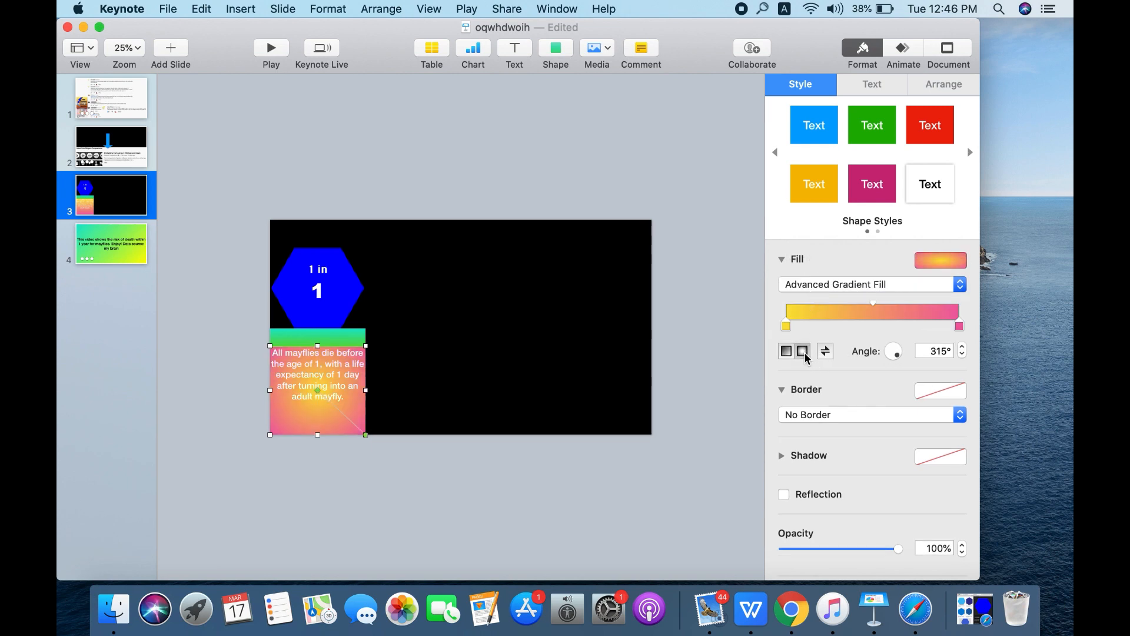
left_click(202, 9)
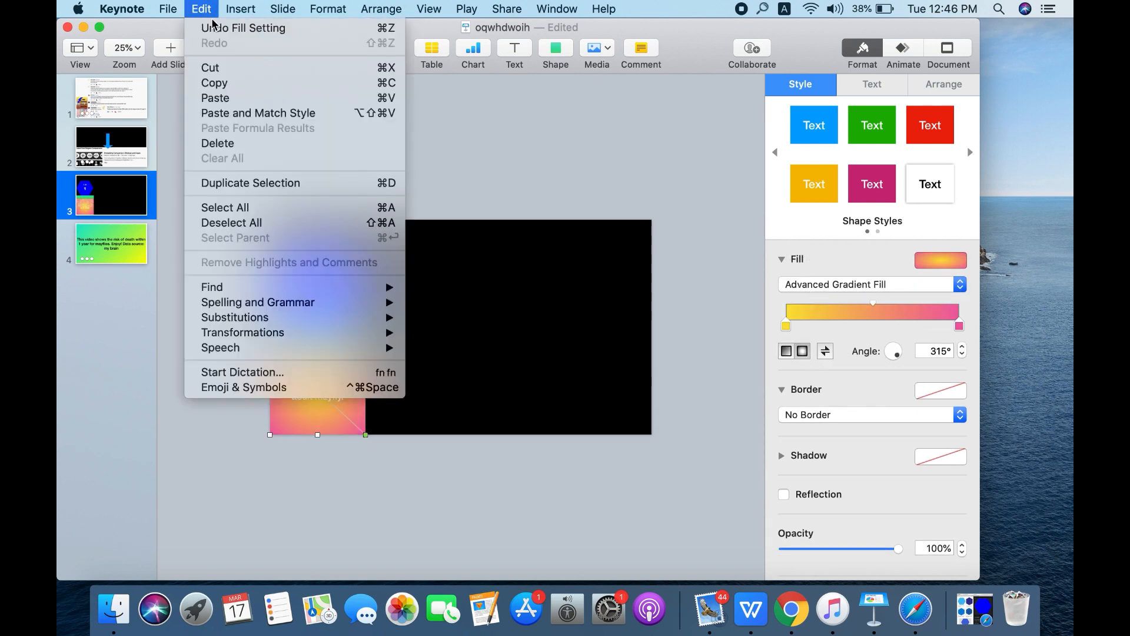
left_click(213, 28)
left_click(201, 9)
left_click(213, 27)
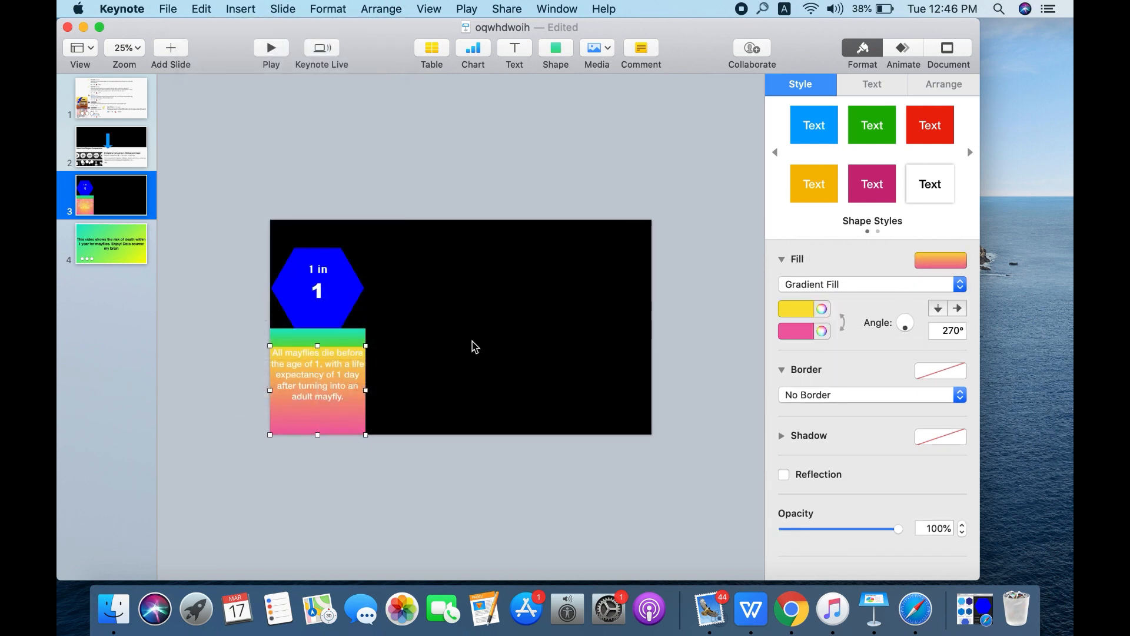
left_click(475, 347)
- Change the mayfly caption text to black and make it bold
left_click(347, 415)
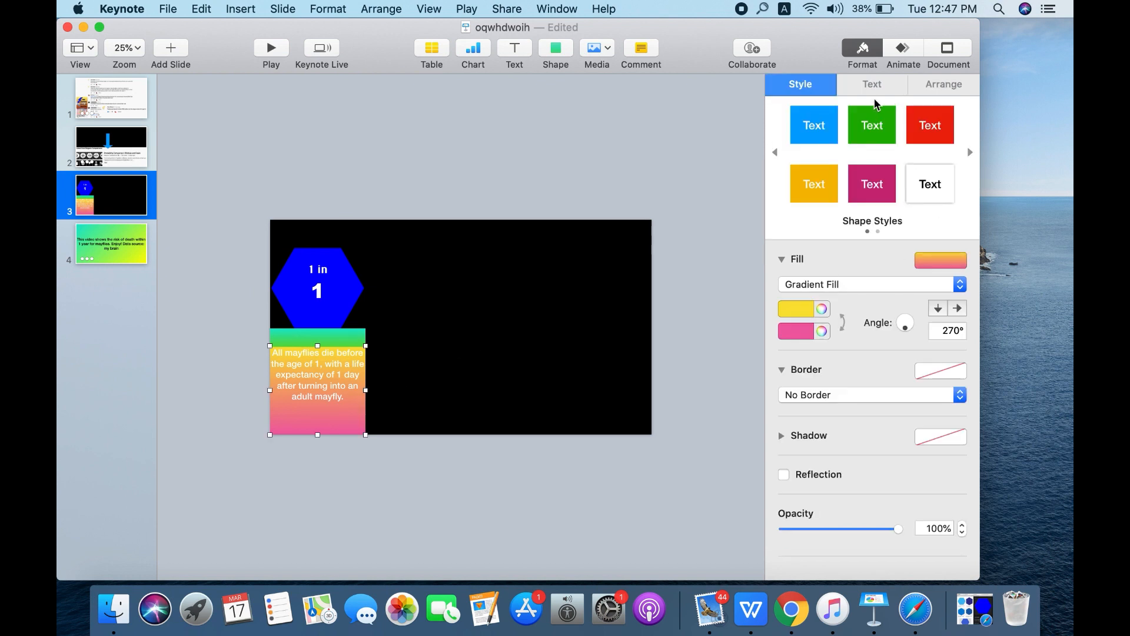
left_click(878, 83)
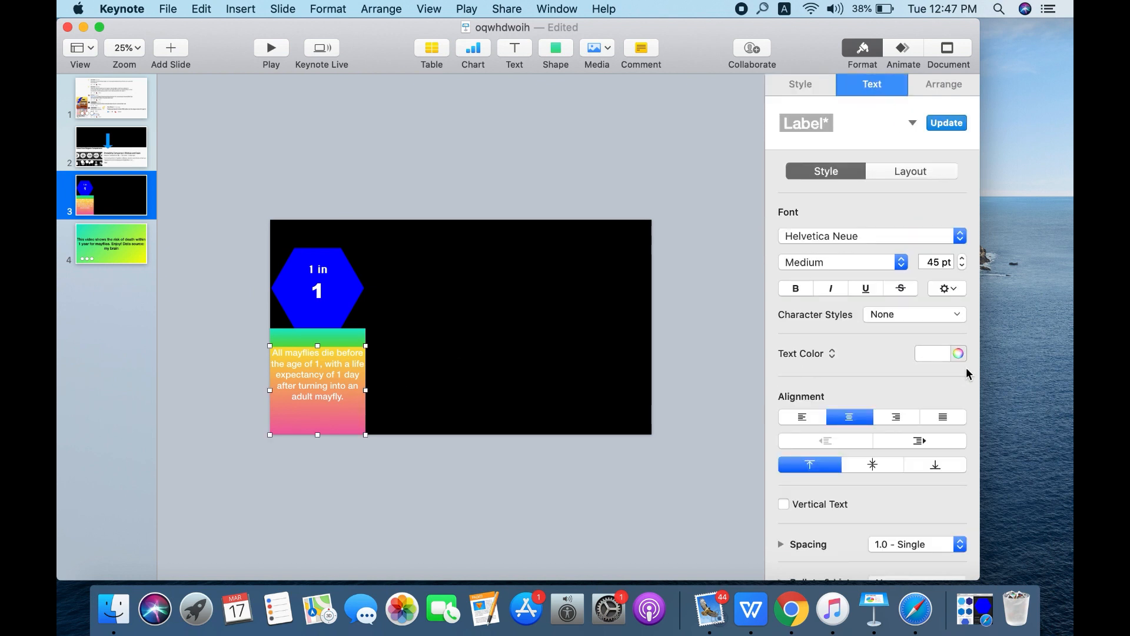
left_click(936, 353)
left_click(984, 447)
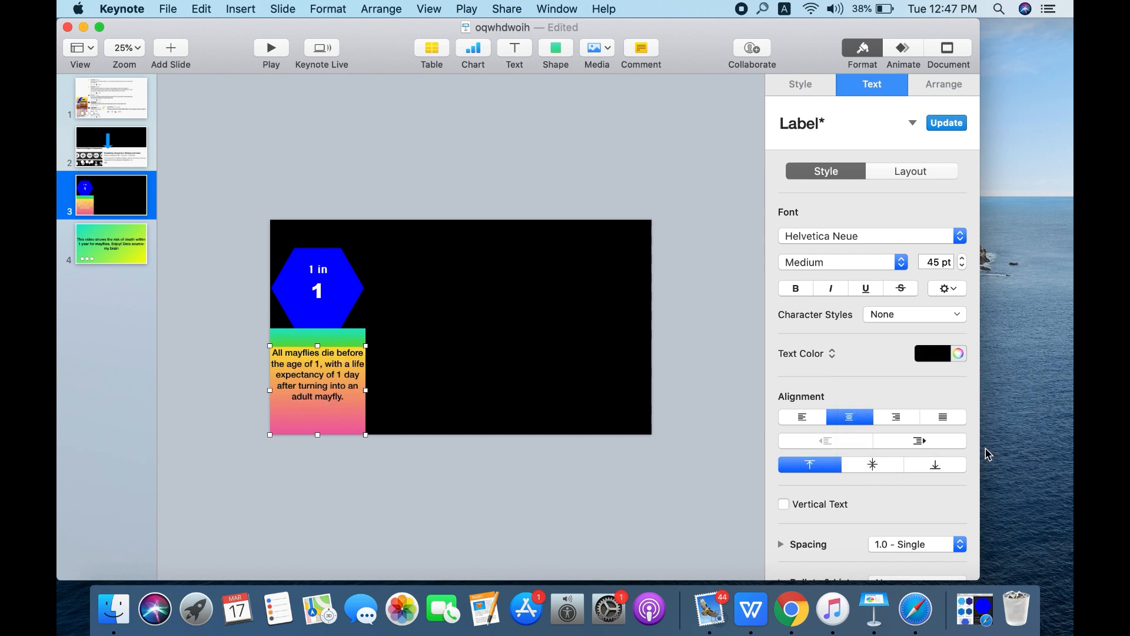
left_click(808, 291)
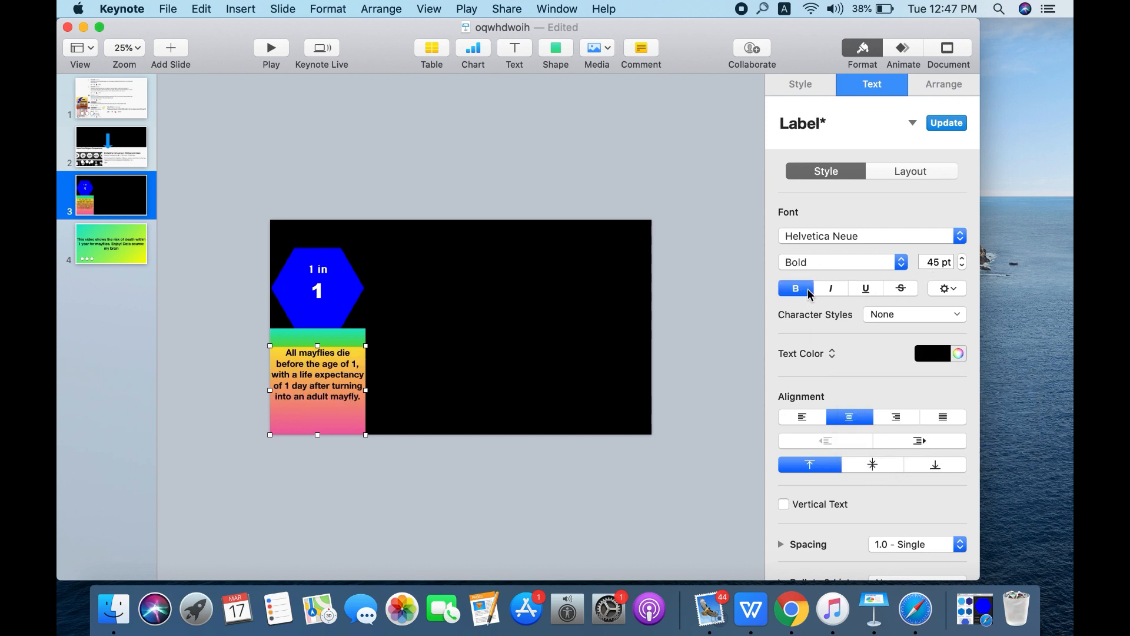
left_click(633, 327)
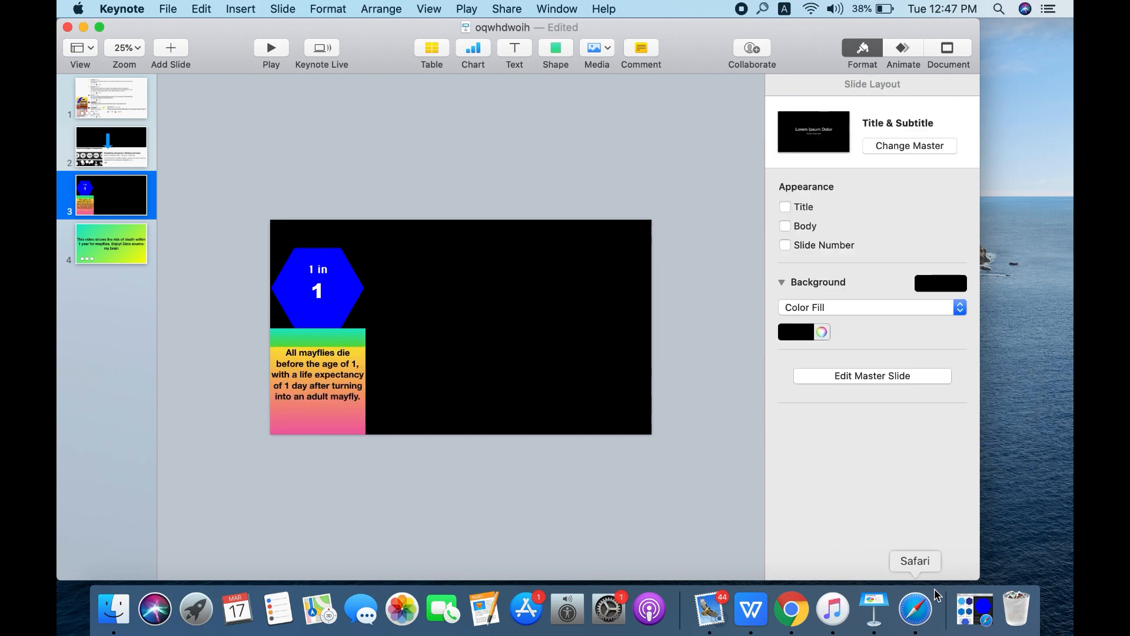
- Switch to Safari and search Google for "mayfly png" in a new tab
left_click(967, 615)
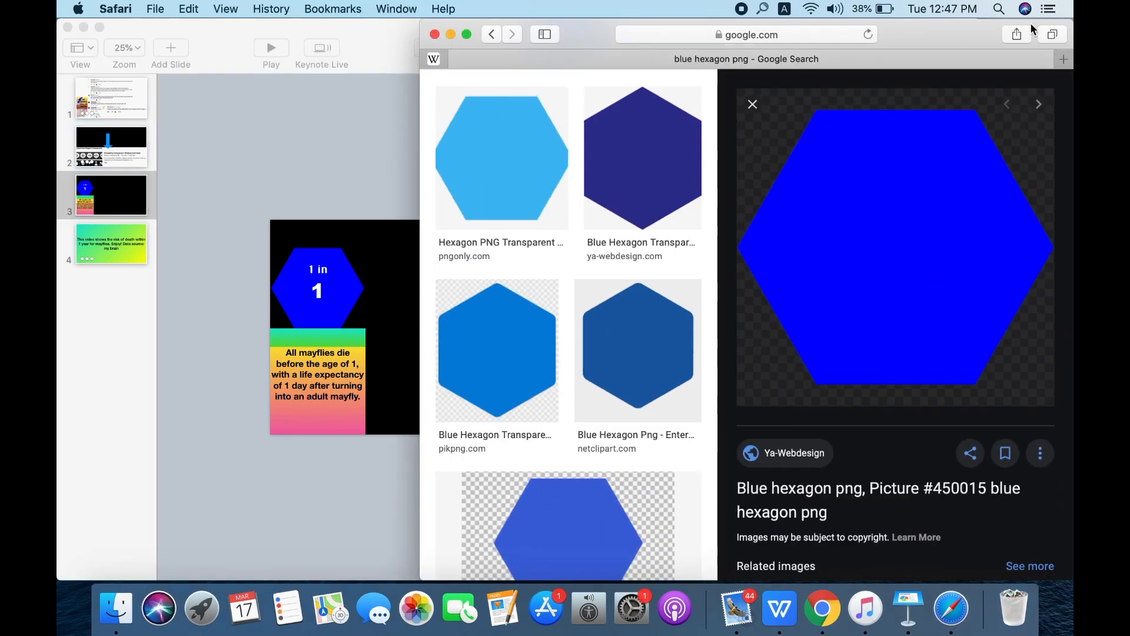
left_click(1063, 59)
left_click(705, 150)
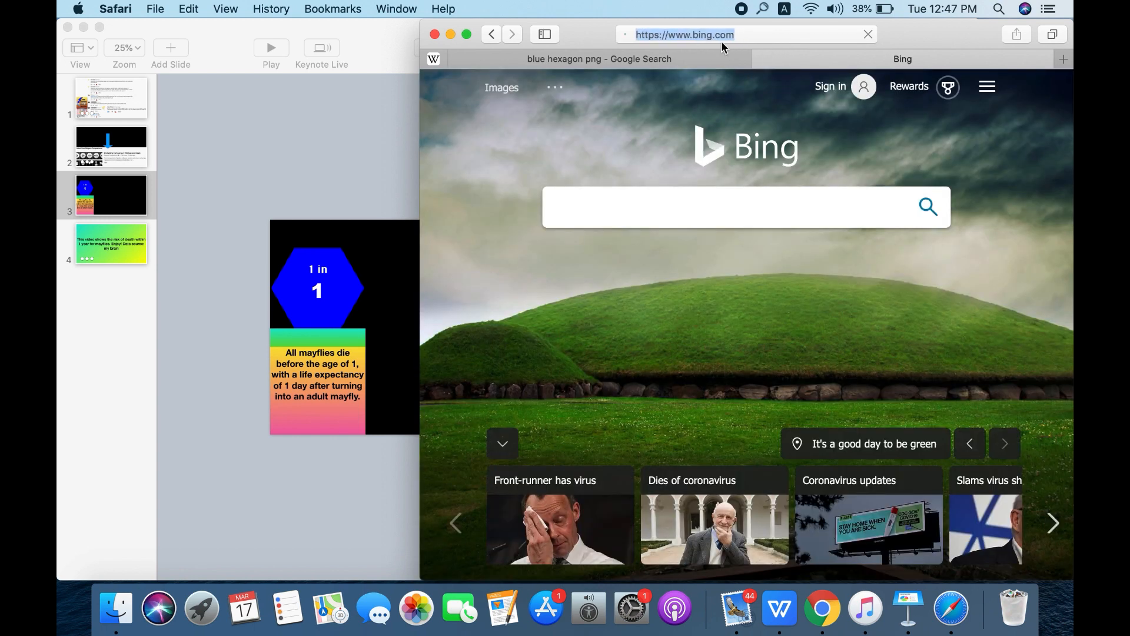
left_click(721, 39)
left_click(680, 97)
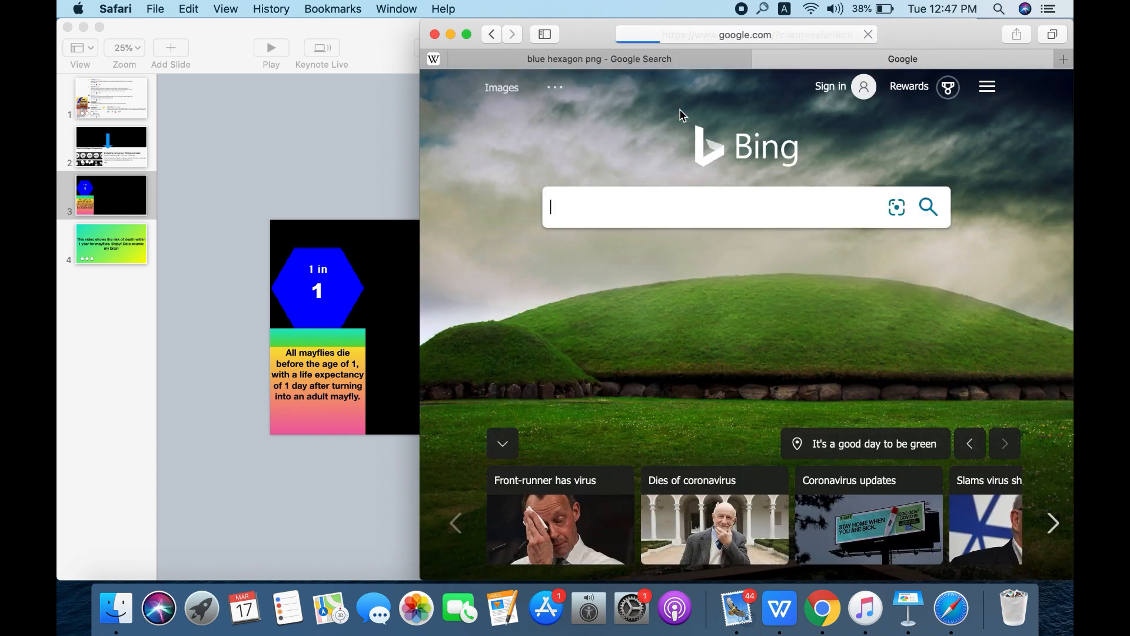
type("mayfly png")
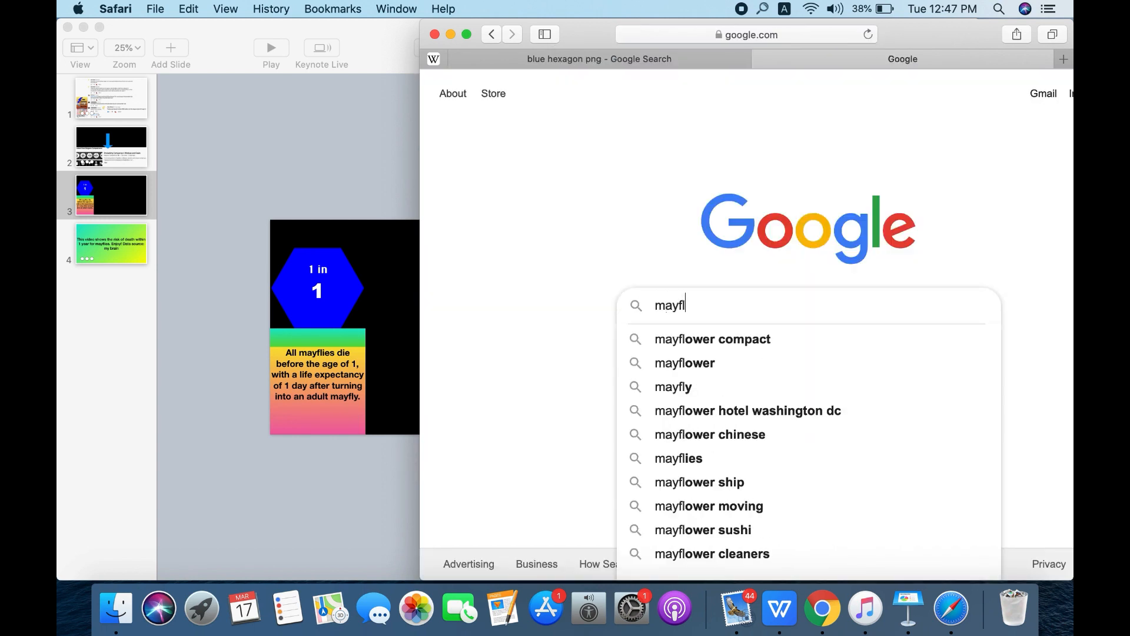
key("Return")
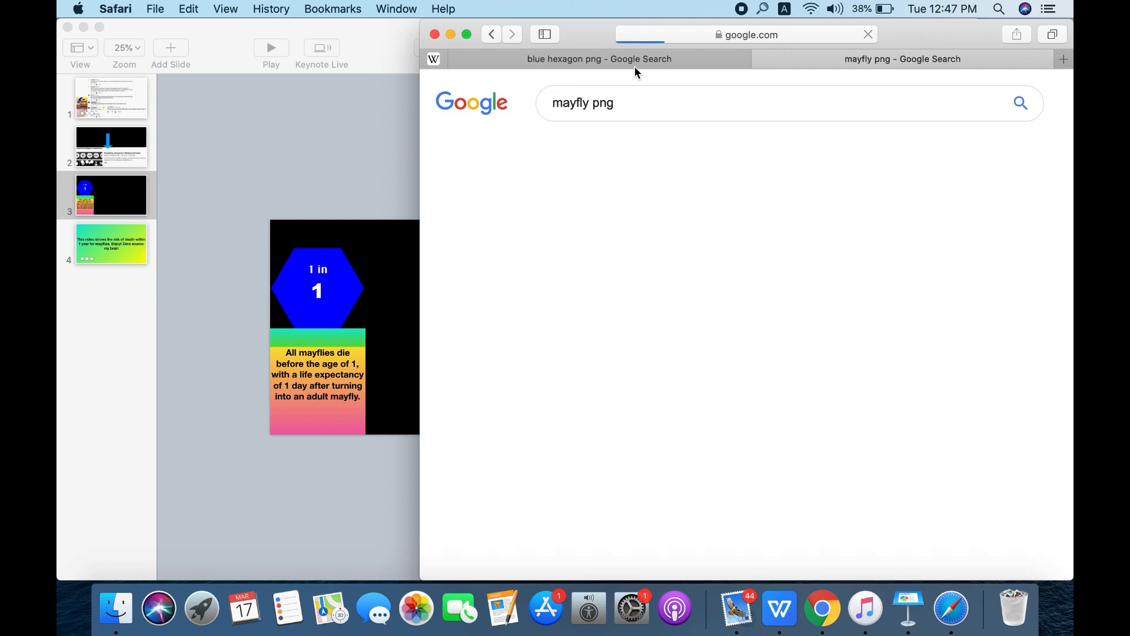
- Insert the PNG Mart mayfly clipart into the Keynote slide and place it over the lower part of the caption rectangle
left_click(610, 298)
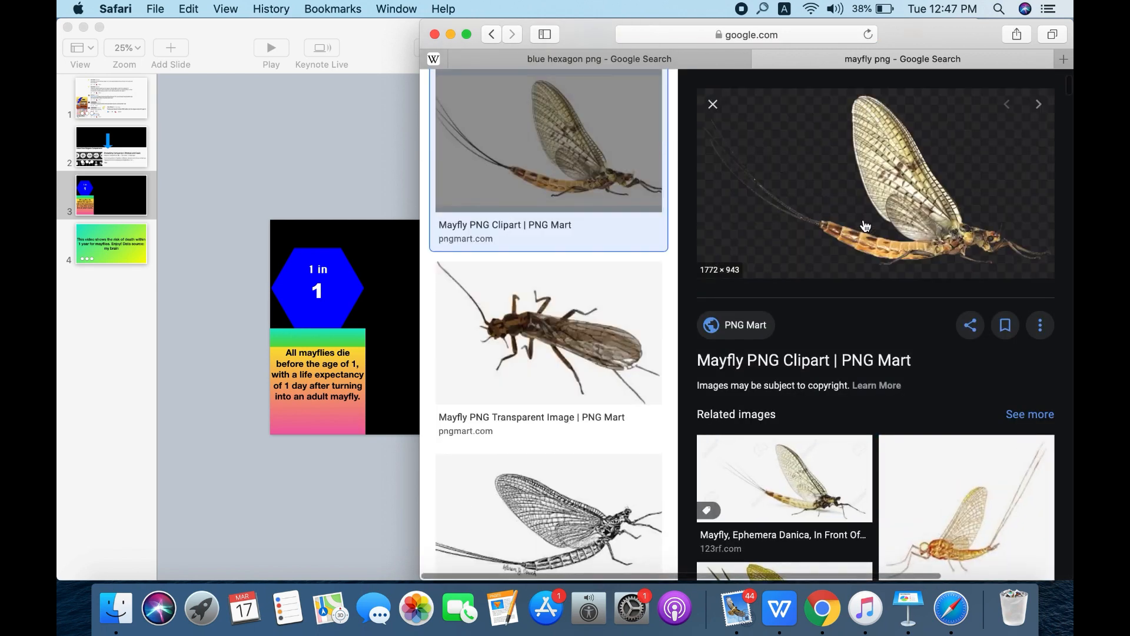
left_click_drag(865, 226, 374, 154)
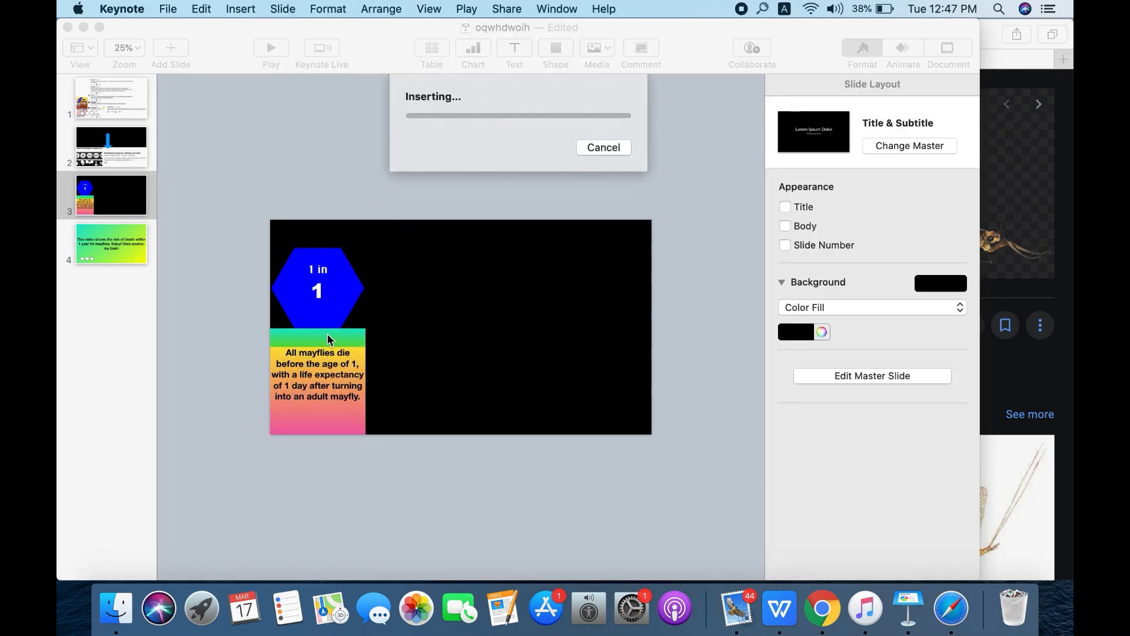
left_click_drag(227, 416, 327, 423)
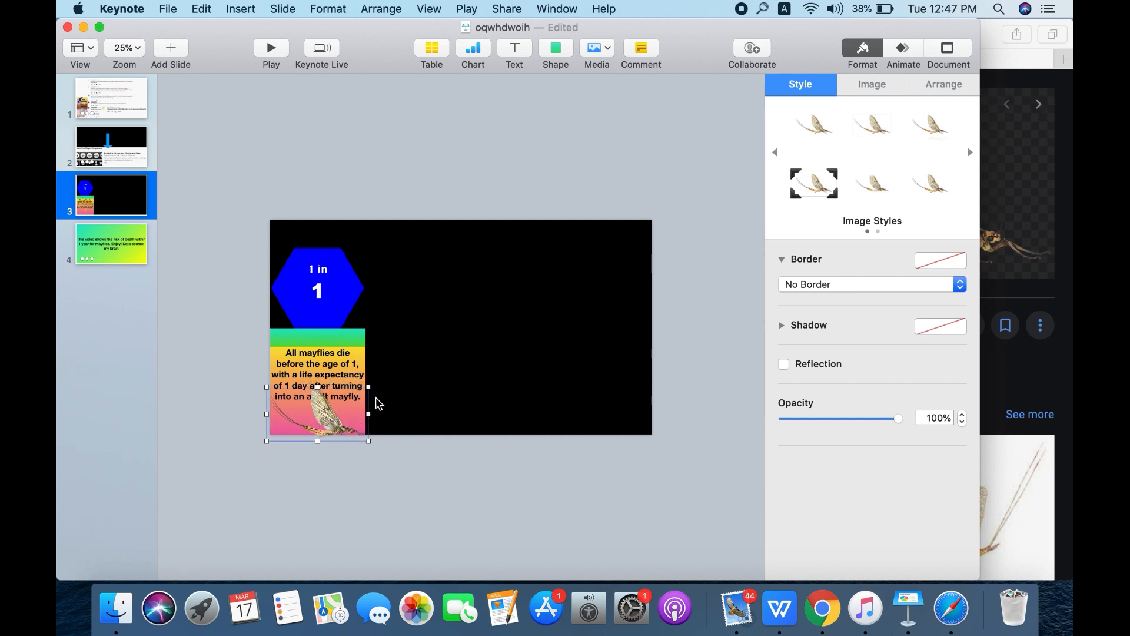